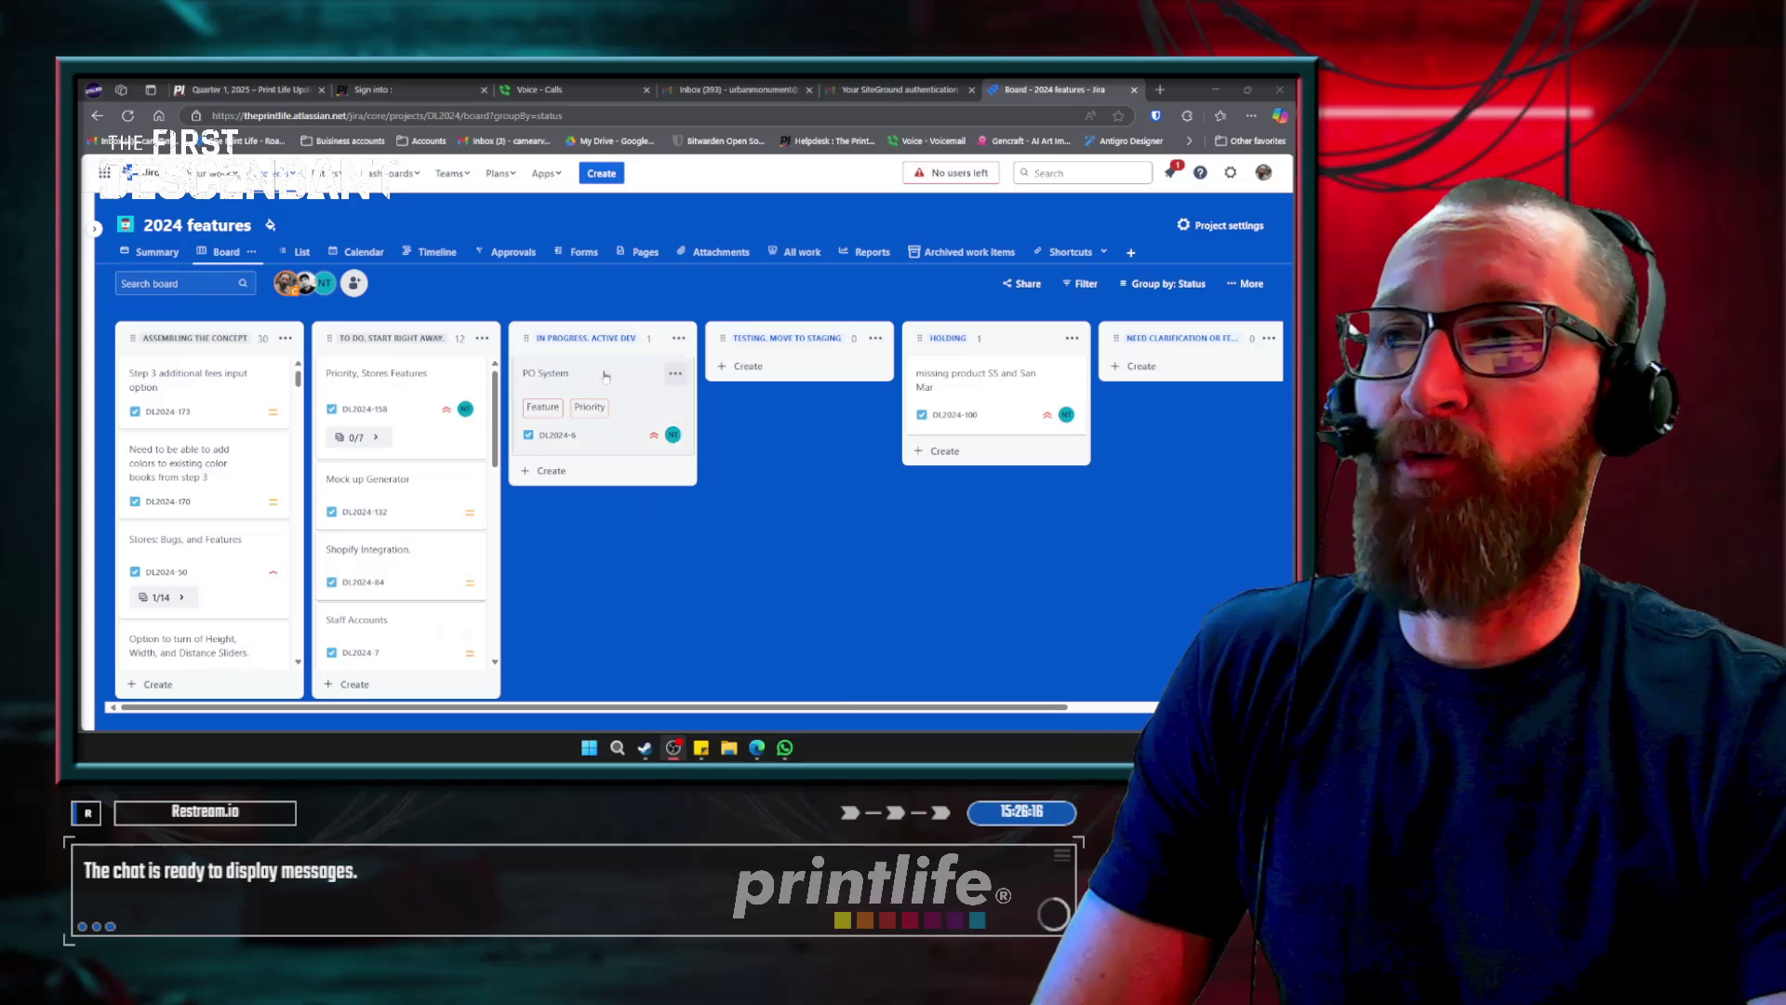
Open the PO System work item, read its description through the vendor purchase order table and closing notes, and close it
{"action": "left_click", "coordinate": [539, 445]}
{"action": "scroll", "coordinate": [536, 458], "scroll_direction": "down", "scroll_amount": 1}
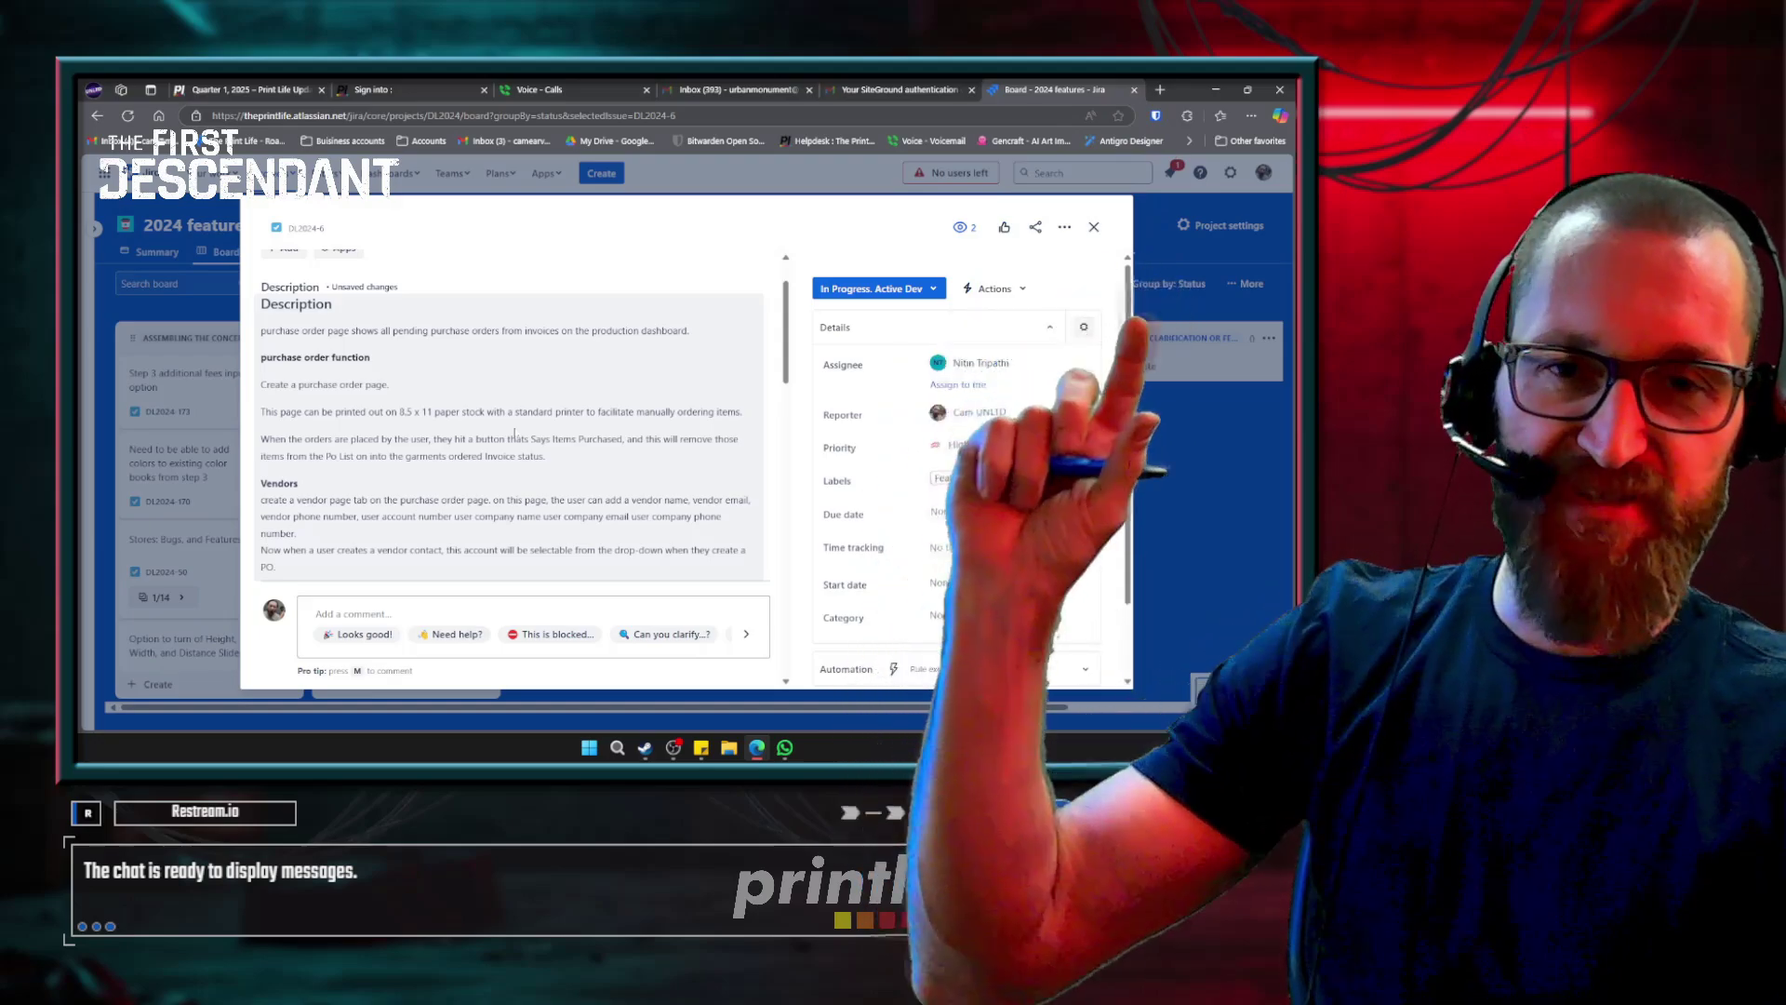
{"action": "scroll", "coordinate": [515, 434], "scroll_direction": "down", "scroll_amount": 10}
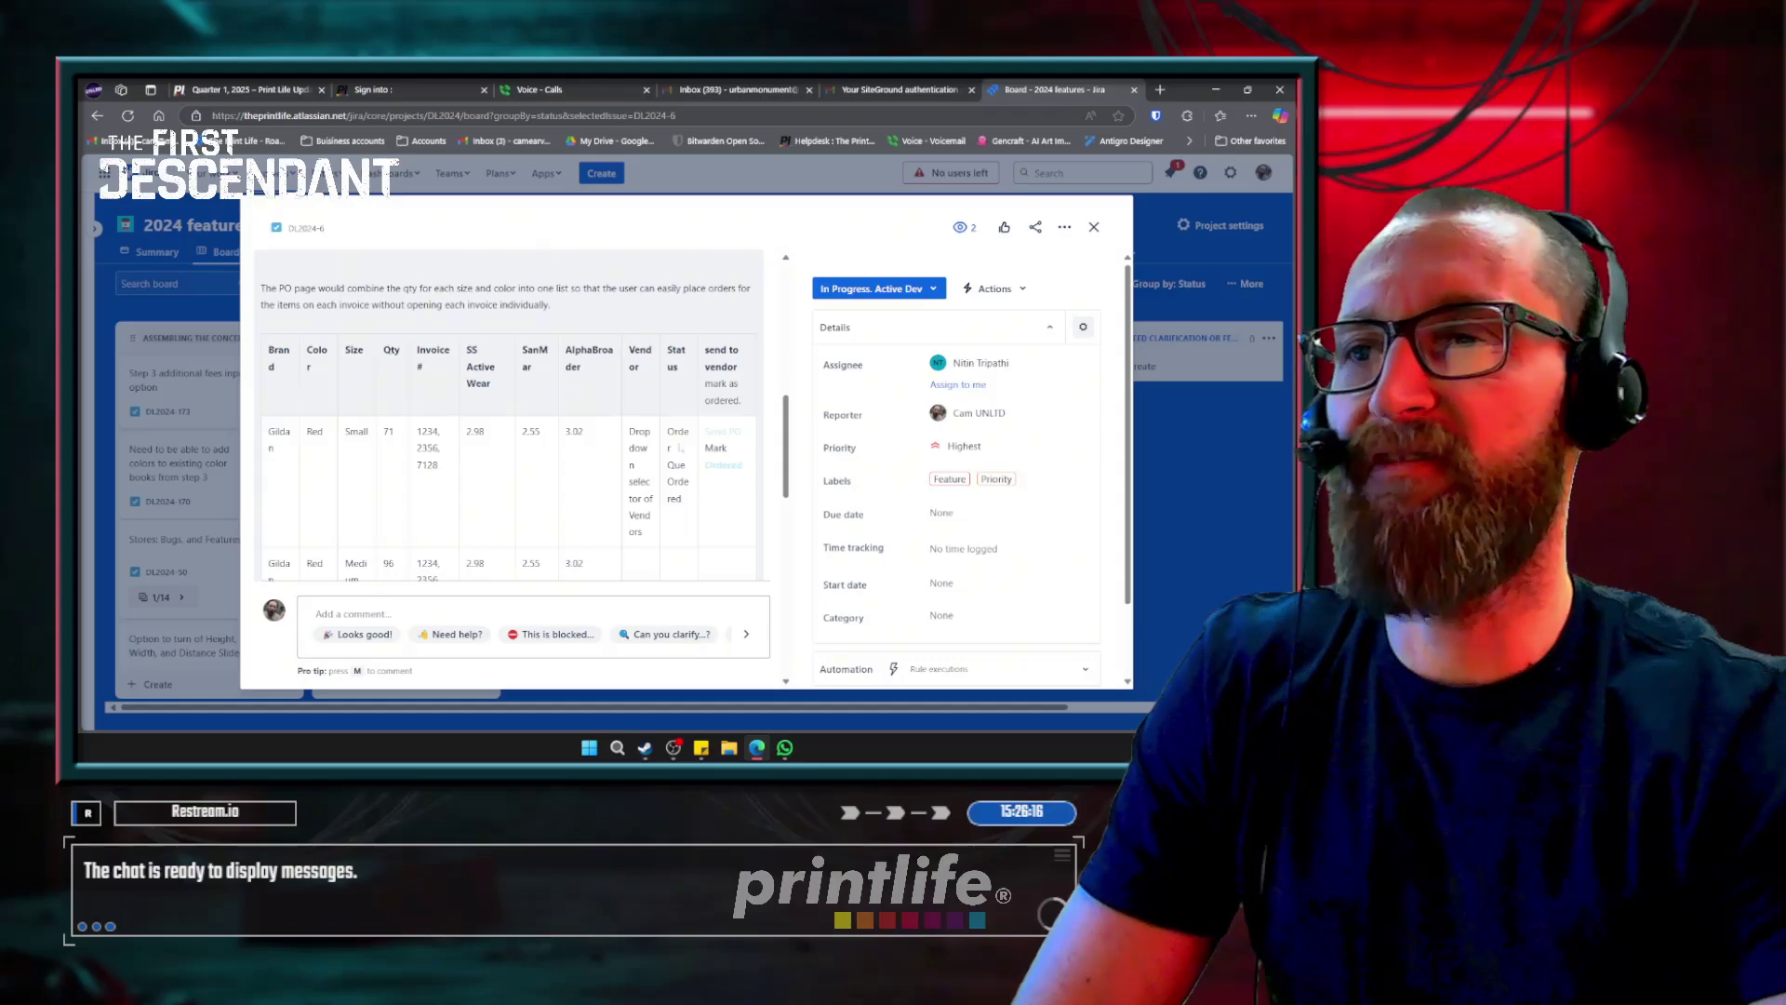
{"action": "scroll", "coordinate": [680, 448], "scroll_direction": "down", "scroll_amount": 3}
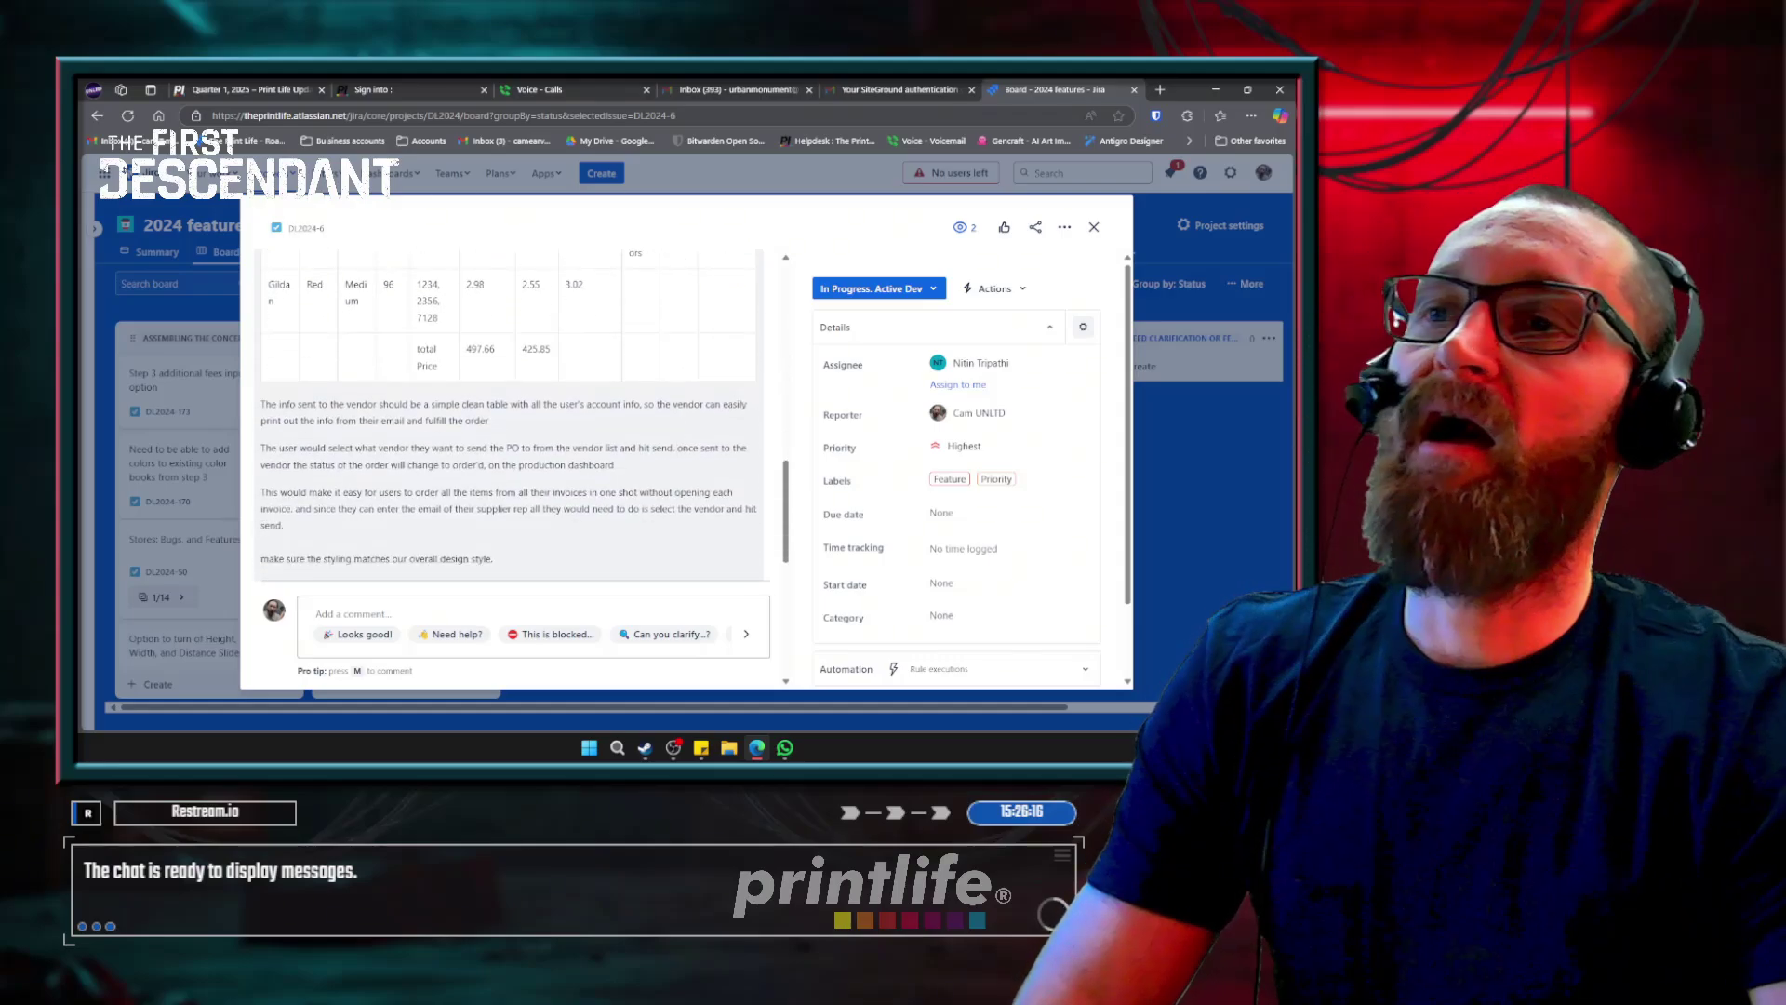
{"action": "left_click", "coordinate": [1093, 228]}
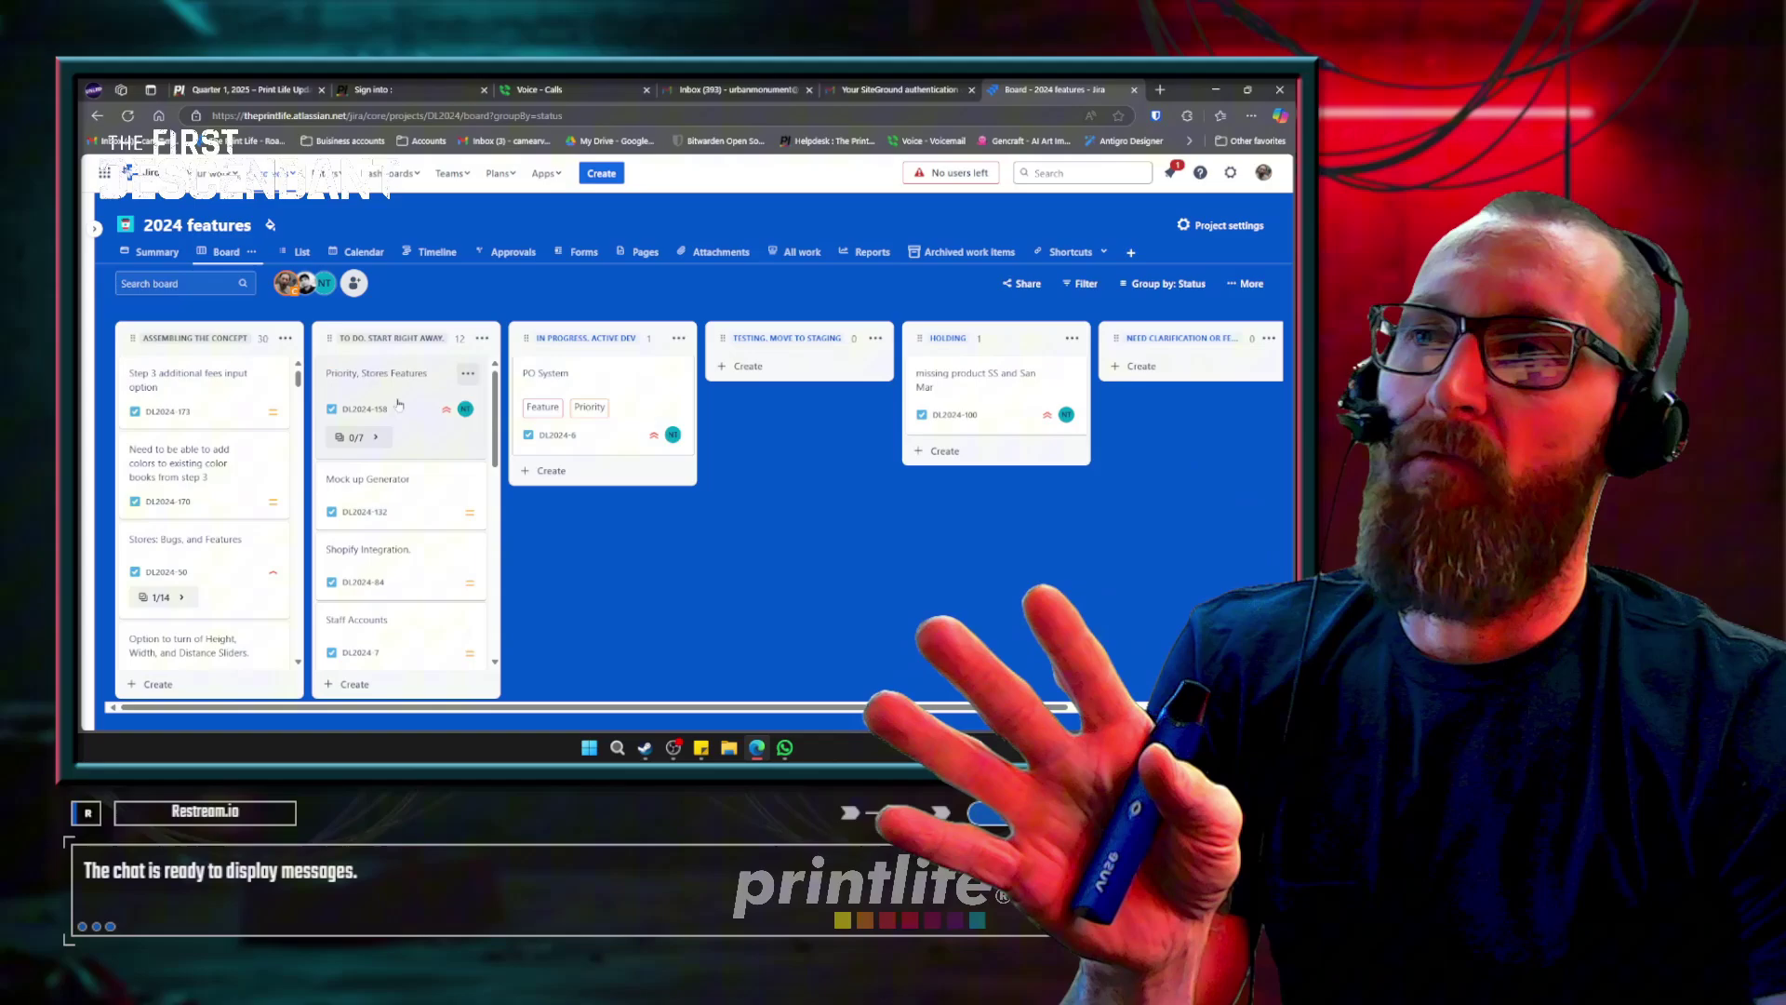
Open the Priority, Stores Features work item, review its description and child work items, and close it
{"action": "left_click", "coordinate": [398, 403]}
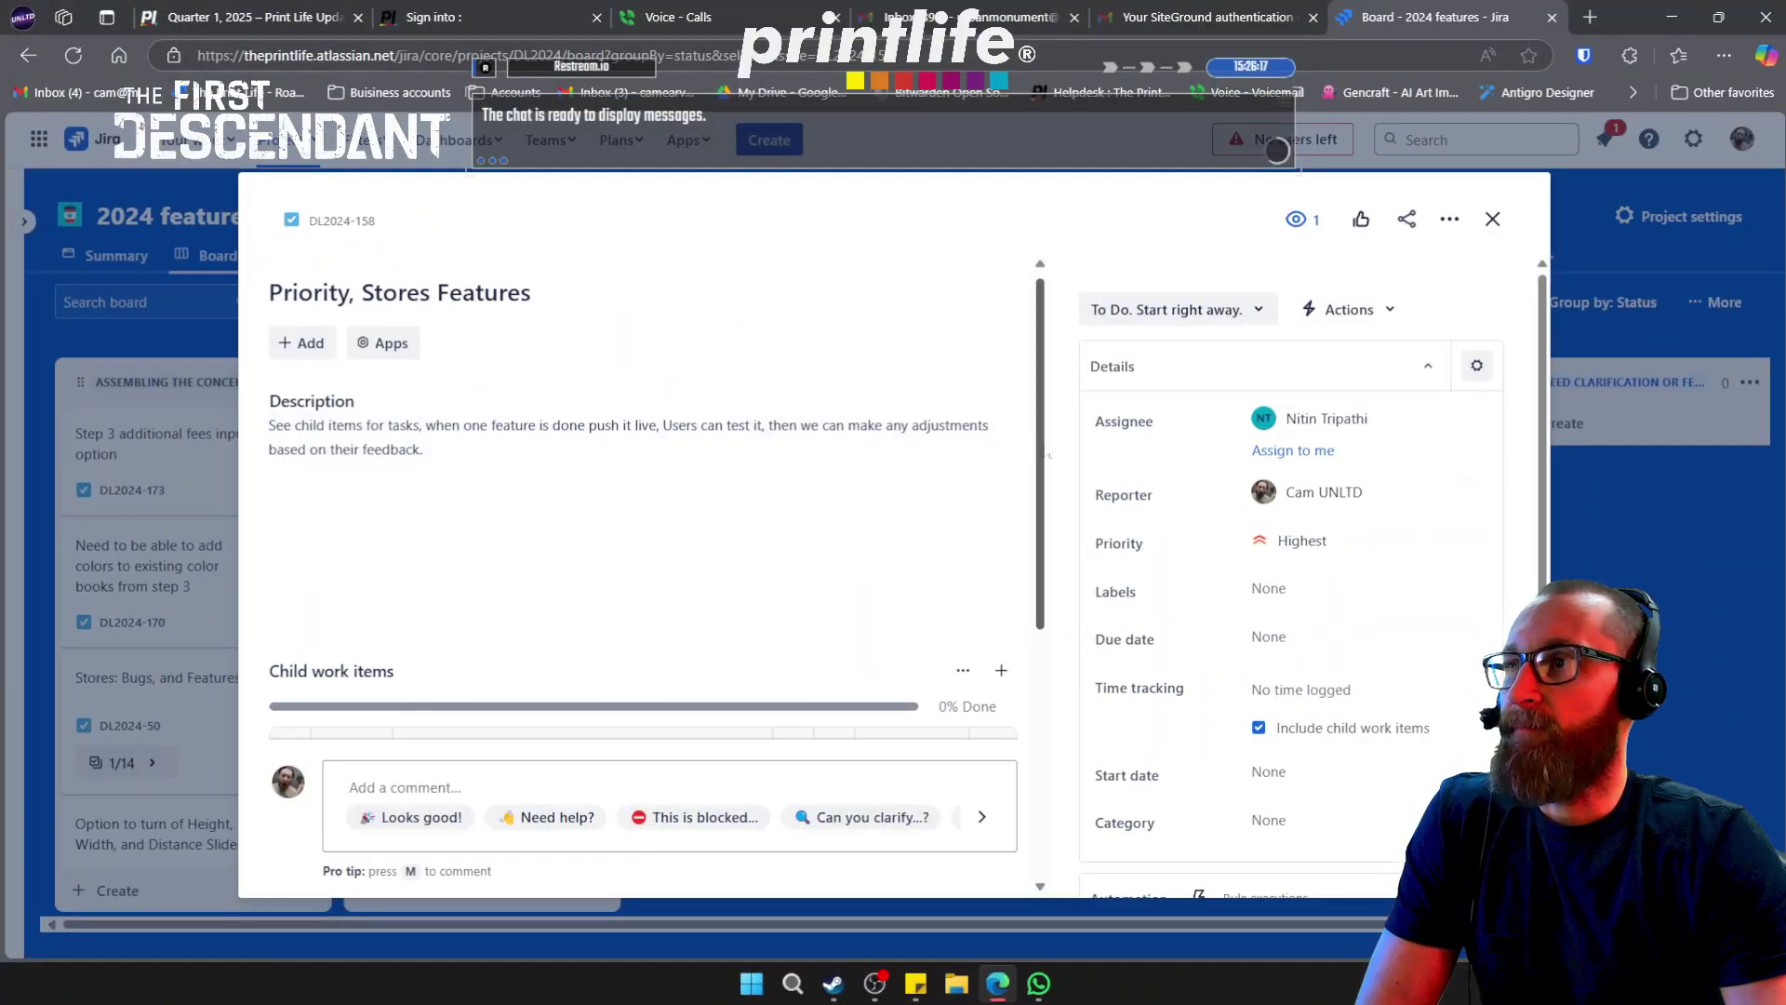
{"action": "scroll", "coordinate": [1051, 547], "scroll_direction": "down", "scroll_amount": 3}
{"action": "scroll", "coordinate": [1051, 547], "scroll_direction": "down", "scroll_amount": 3}
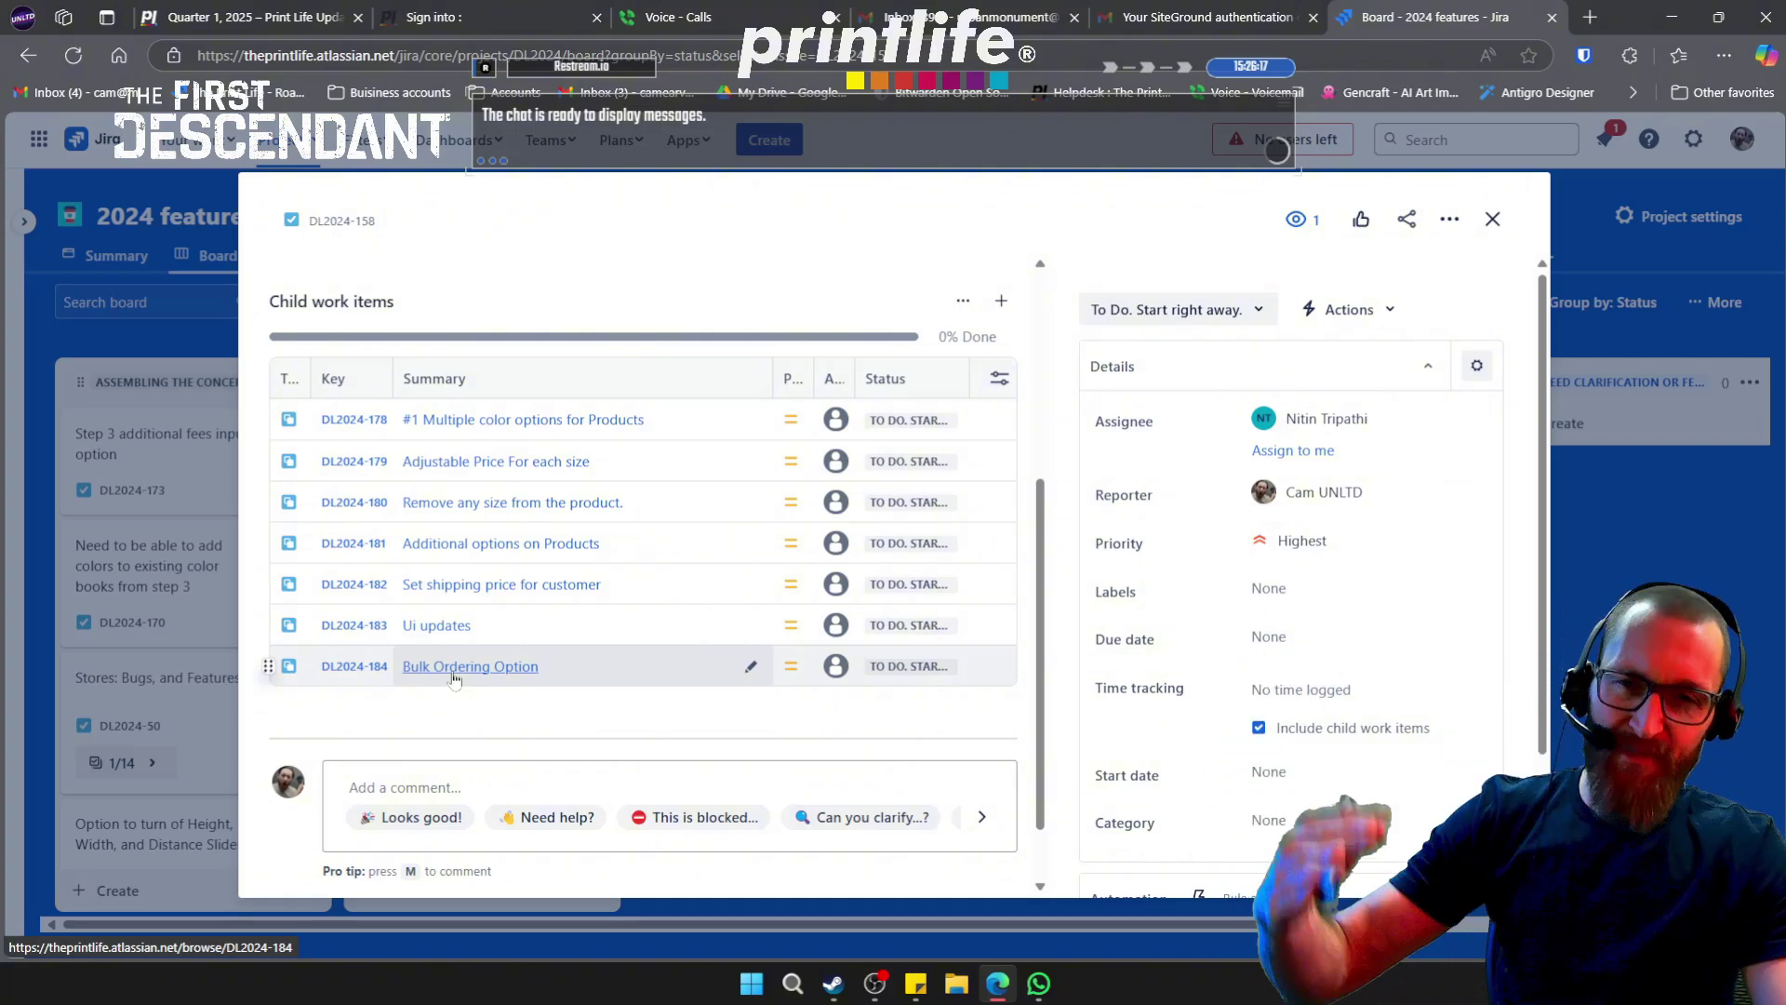
{"action": "scroll", "coordinate": [698, 555], "scroll_direction": "up", "scroll_amount": 4}
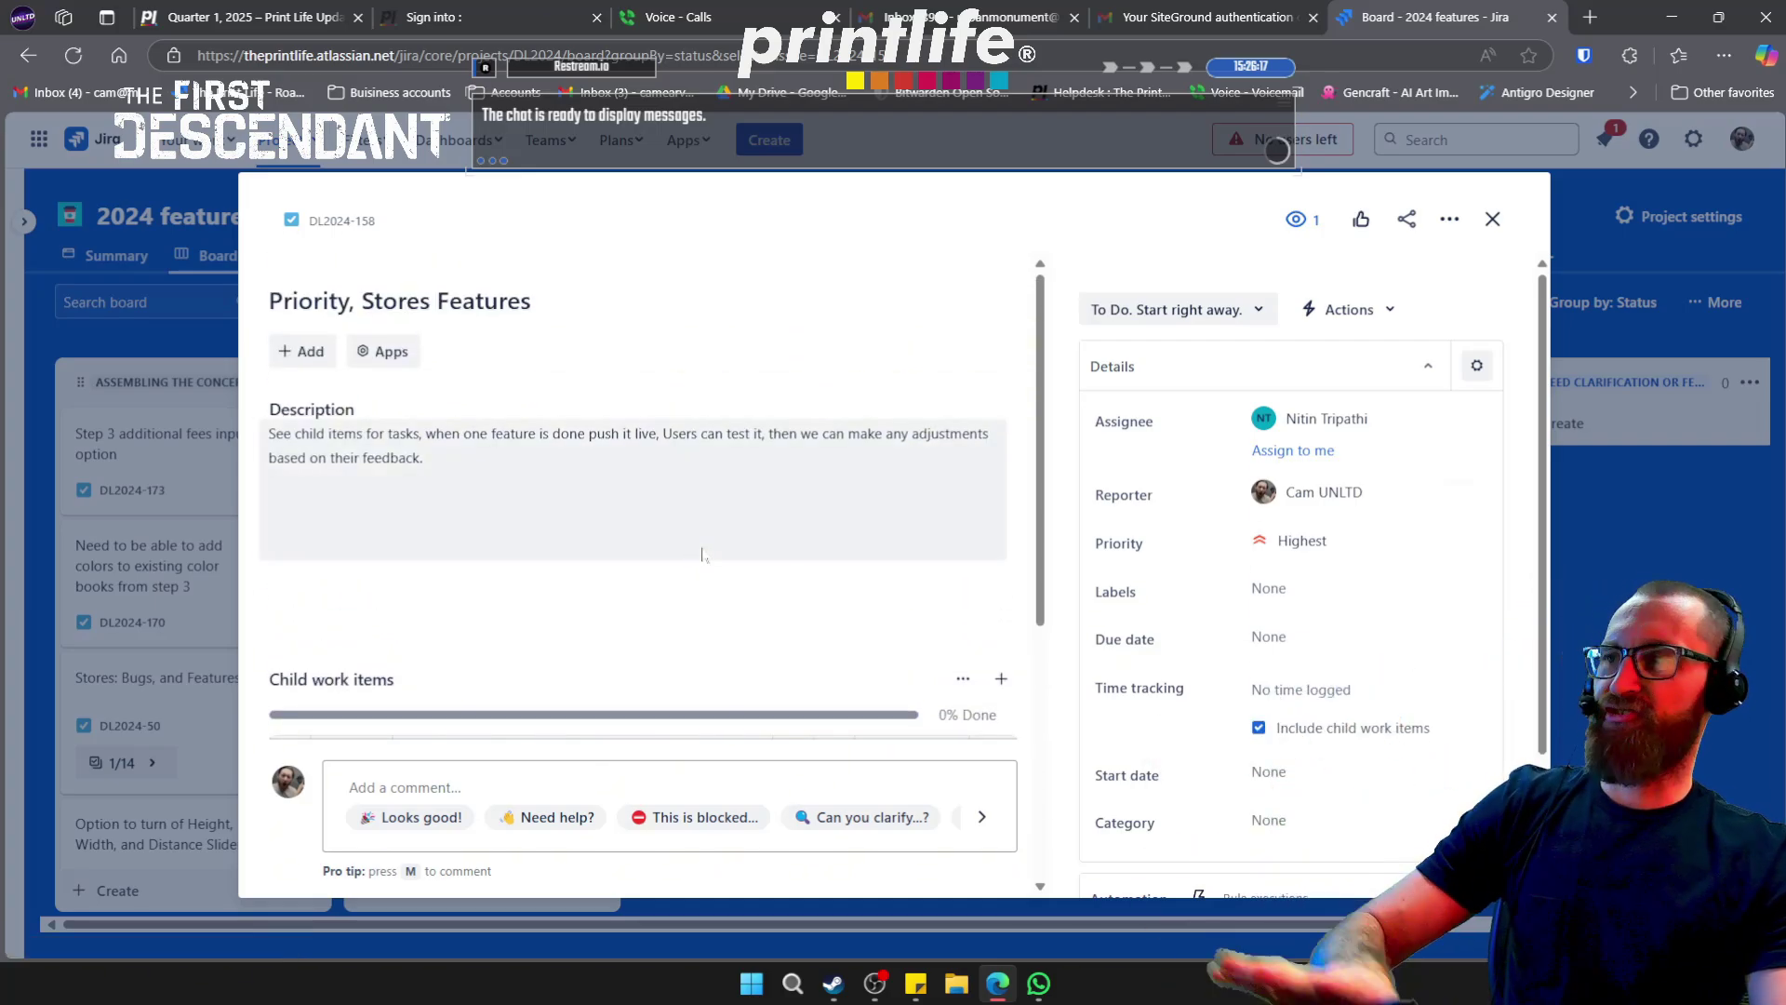
{"action": "left_click", "coordinate": [1492, 219]}
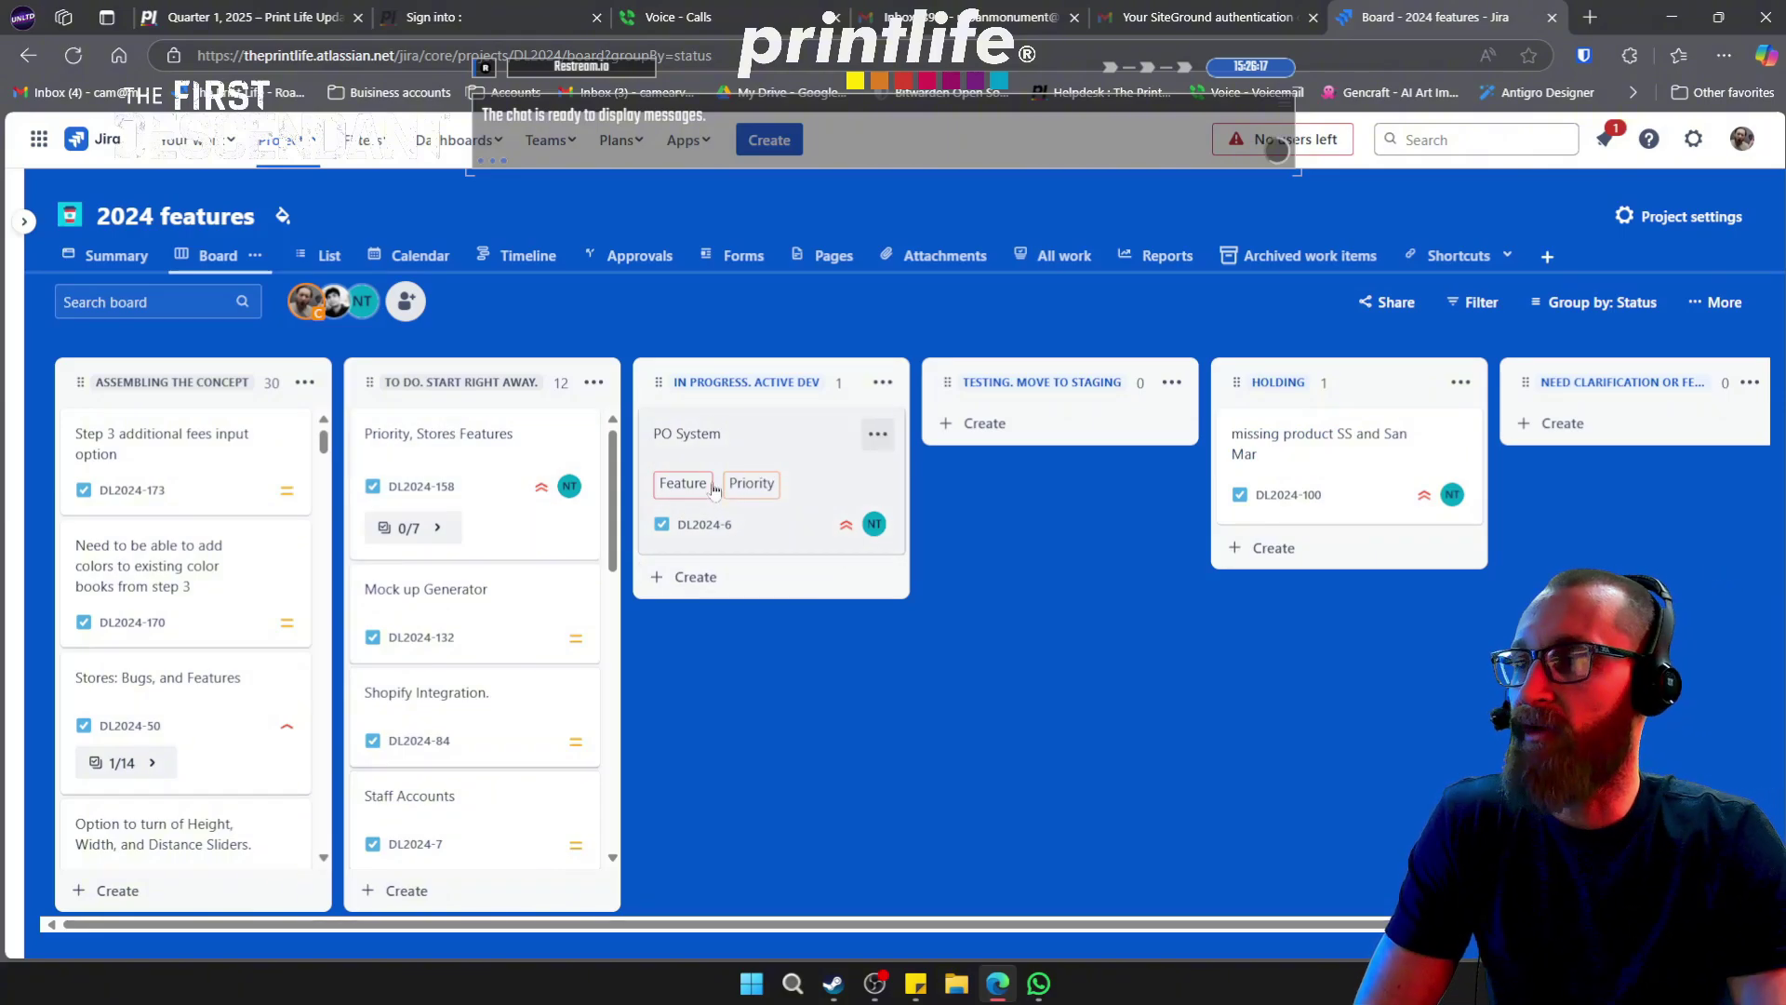
Review the upper cards in the To Do. Start right away. column, from Priority, Stores Features to Product URL link
{"action": "scroll", "coordinate": [540, 642], "scroll_direction": "down", "scroll_amount": 1}
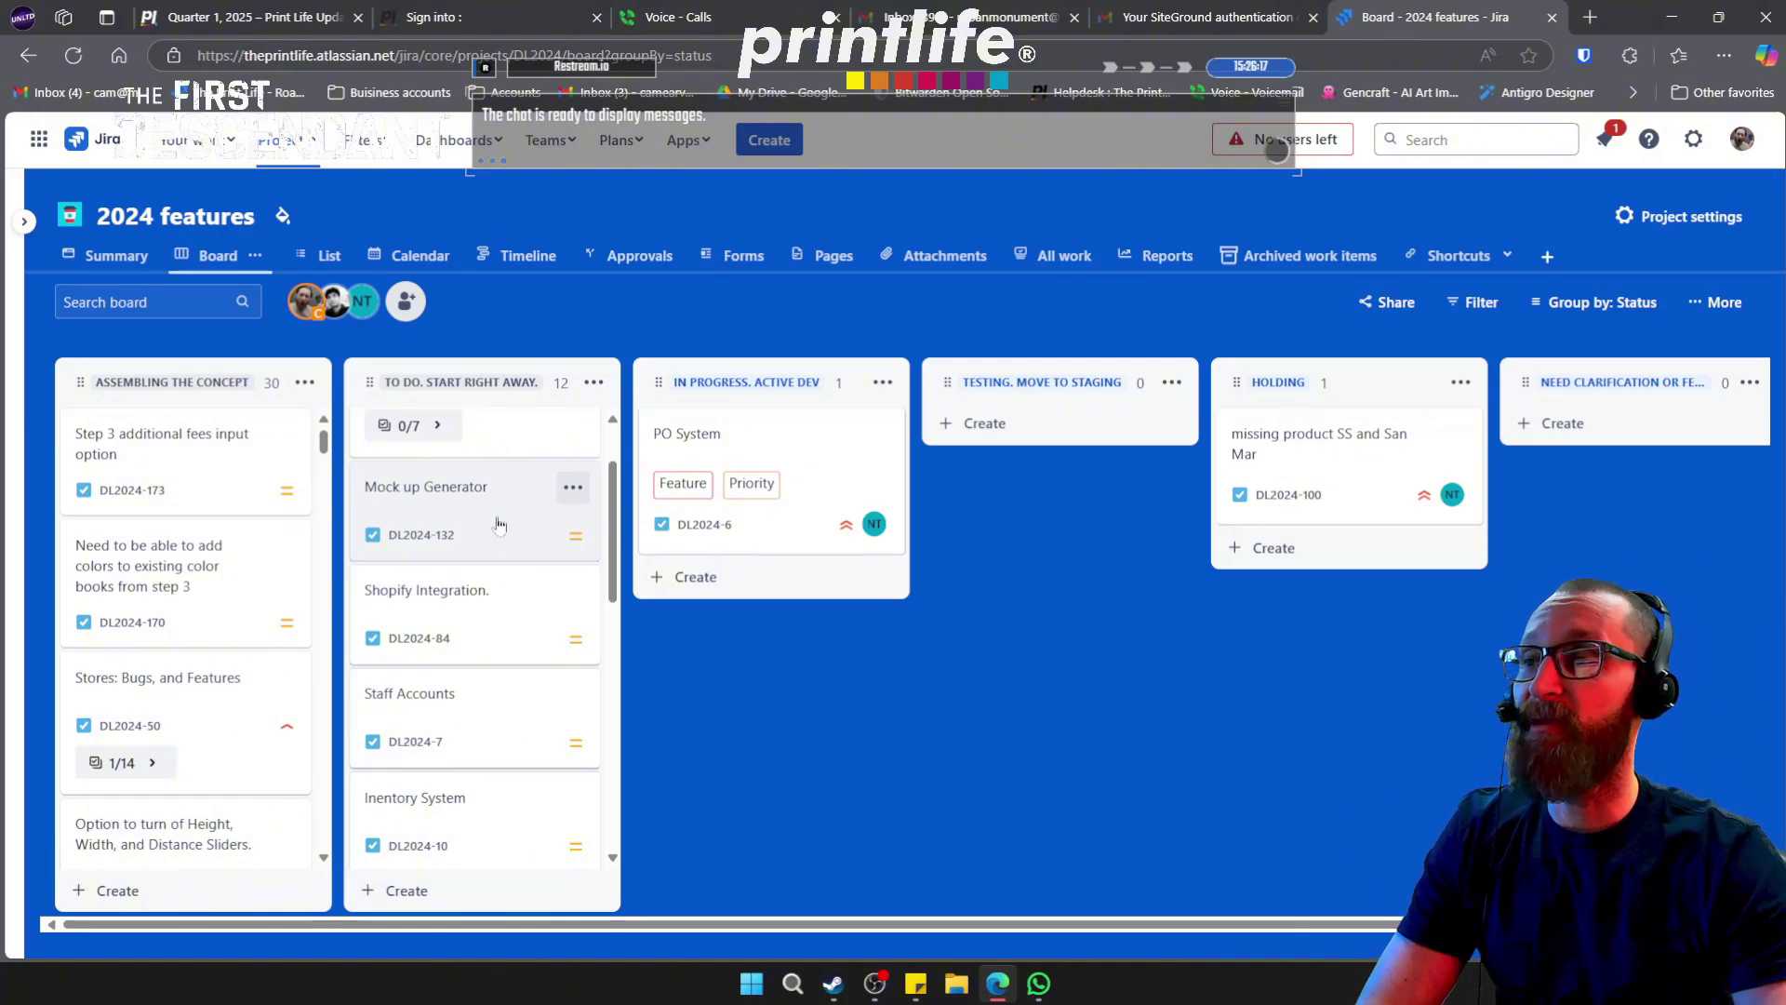
{"action": "scroll", "coordinate": [478, 529], "scroll_direction": "down", "scroll_amount": 1}
{"action": "scroll", "coordinate": [475, 524], "scroll_direction": "up", "scroll_amount": 1}
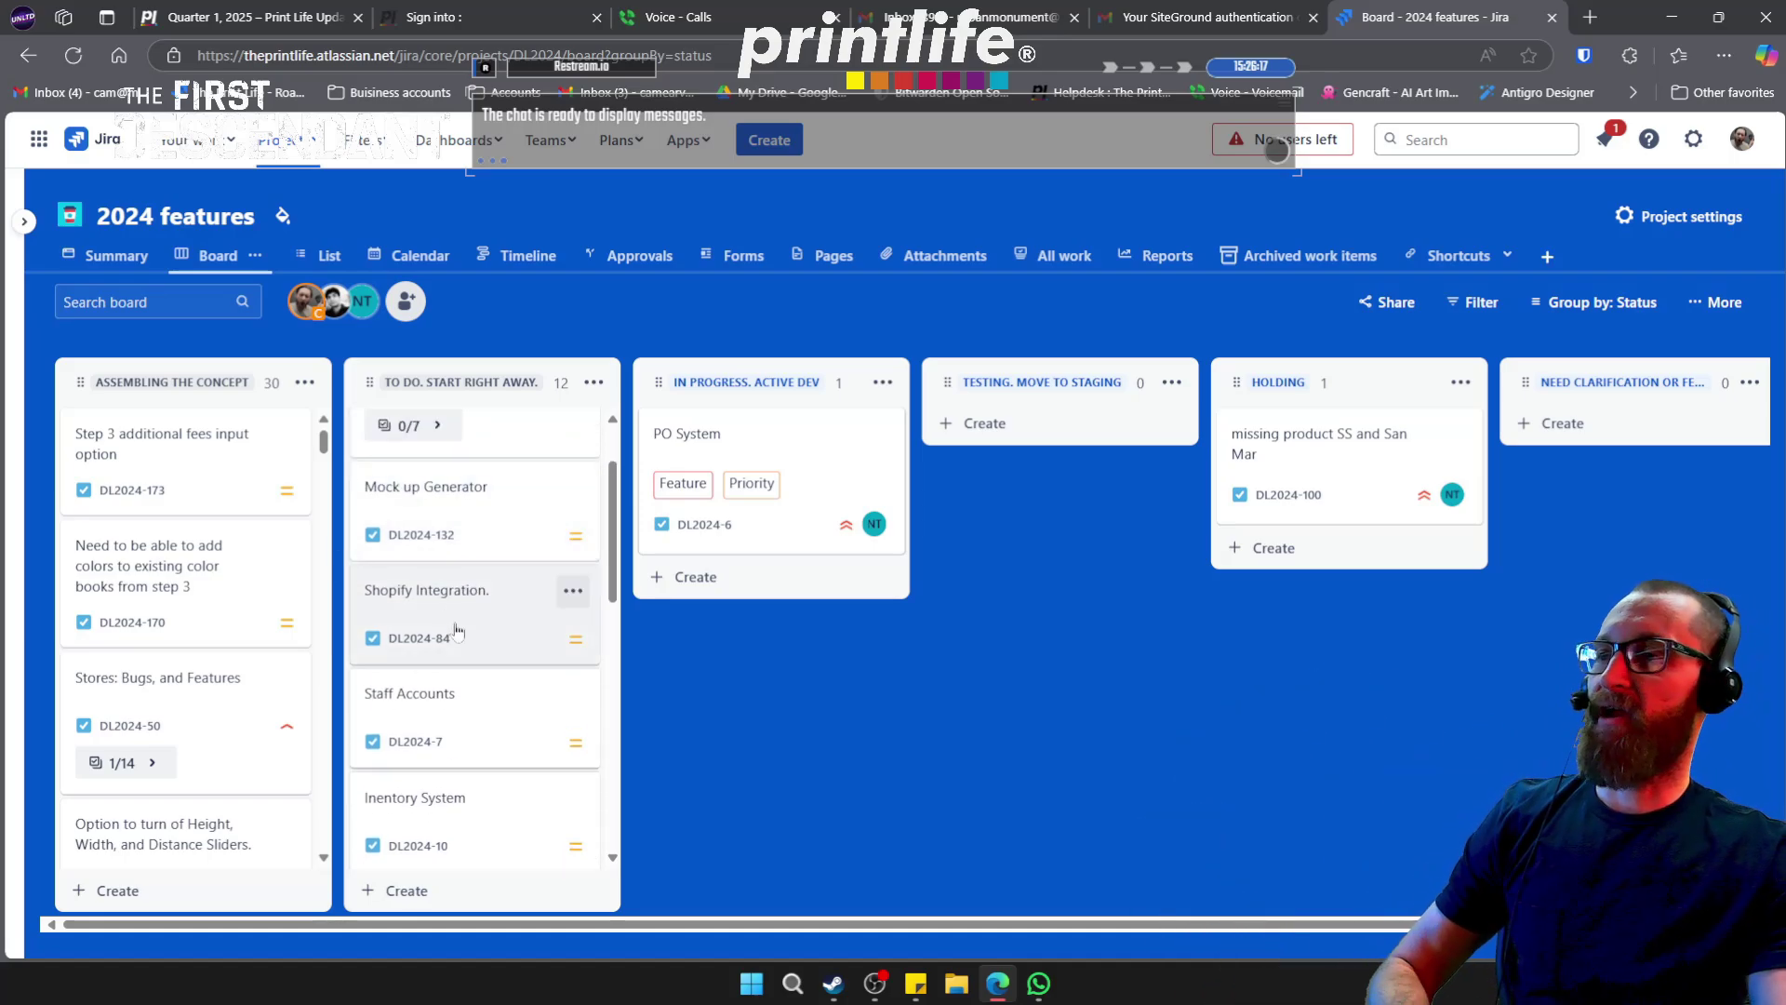
{"action": "scroll", "coordinate": [454, 618], "scroll_direction": "down", "scroll_amount": 1}
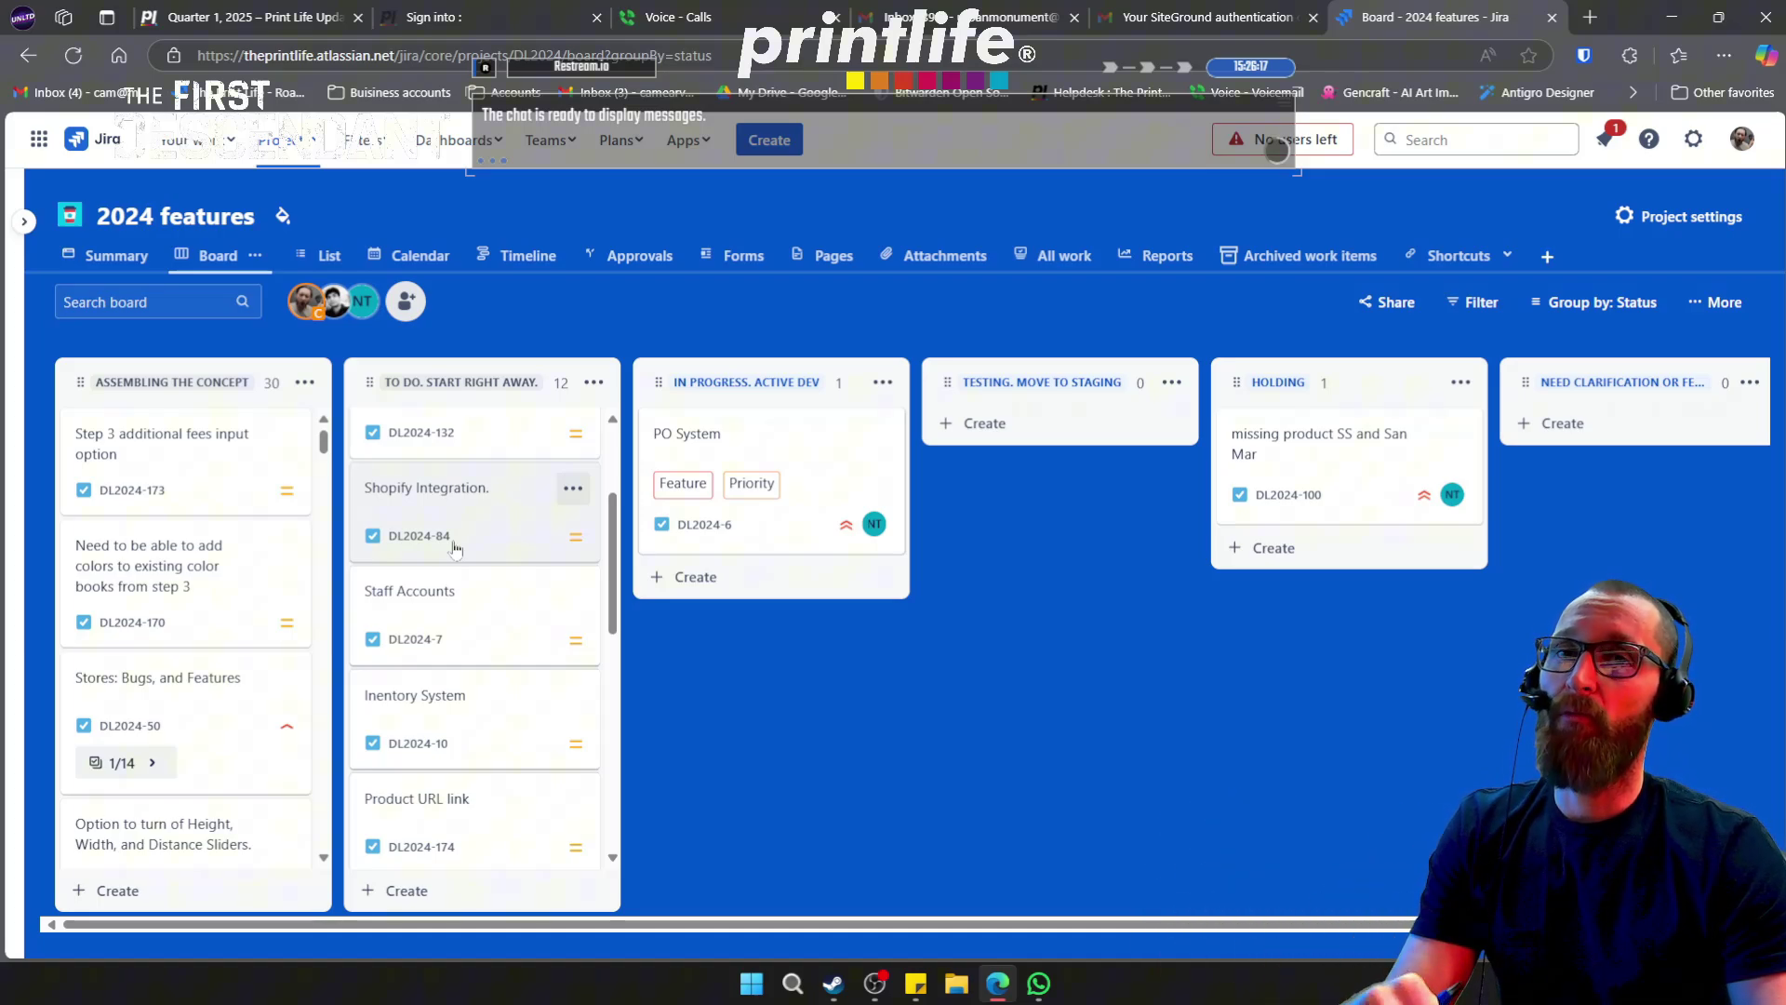
{"action": "scroll", "coordinate": [496, 511], "scroll_direction": "down", "scroll_amount": 1}
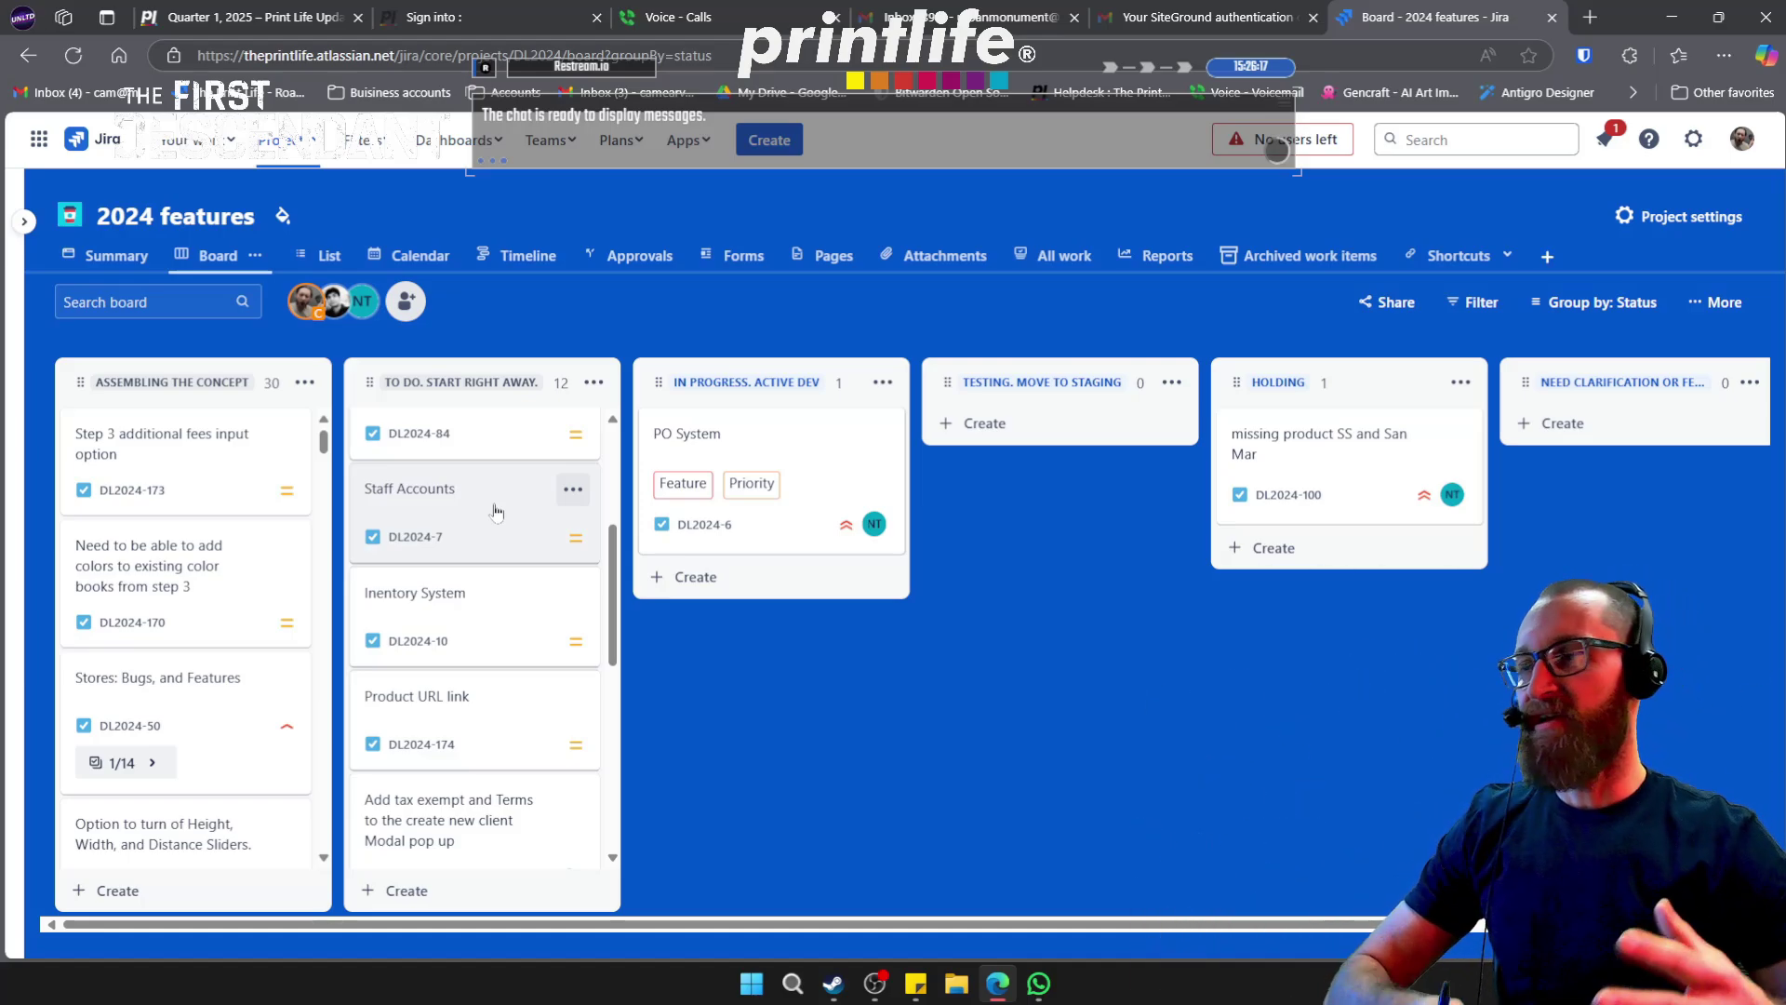
{"action": "scroll", "coordinate": [469, 507], "scroll_direction": "down", "scroll_amount": 1}
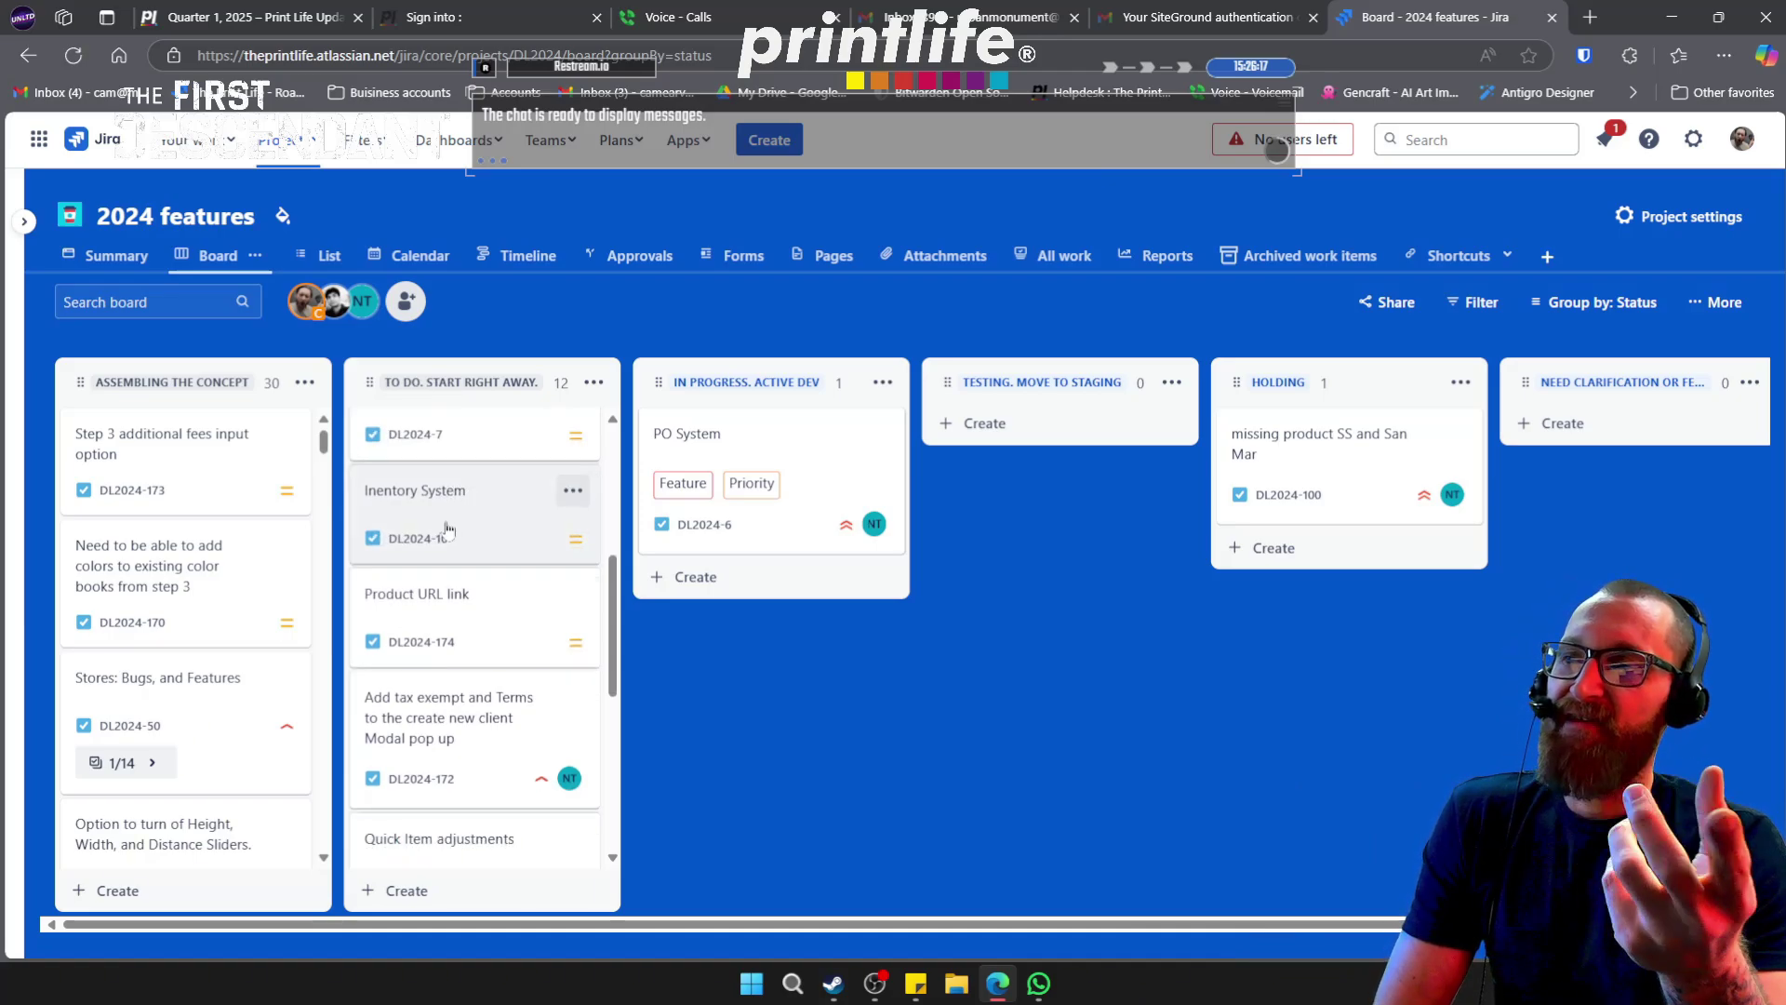
{"action": "scroll", "coordinate": [442, 558], "scroll_direction": "up", "scroll_amount": 3}
{"action": "scroll", "coordinate": [428, 623], "scroll_direction": "down", "scroll_amount": 1}
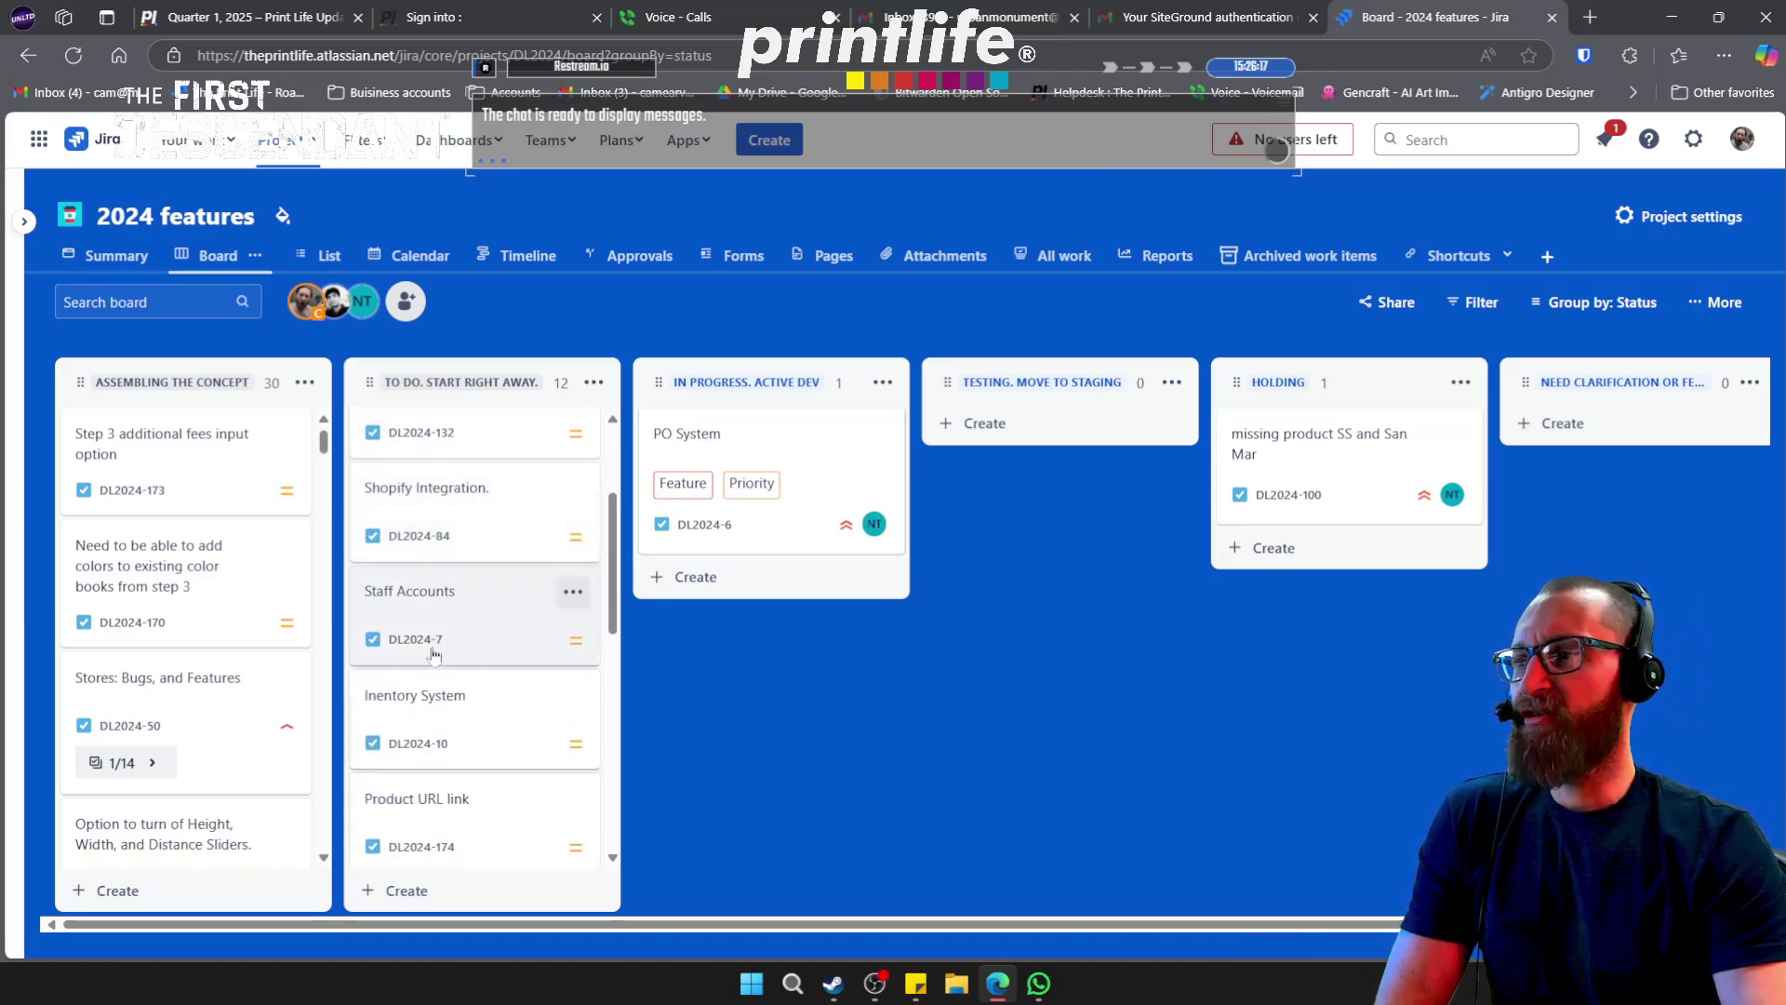
{"action": "scroll", "coordinate": [426, 632], "scroll_direction": "up", "scroll_amount": 2}
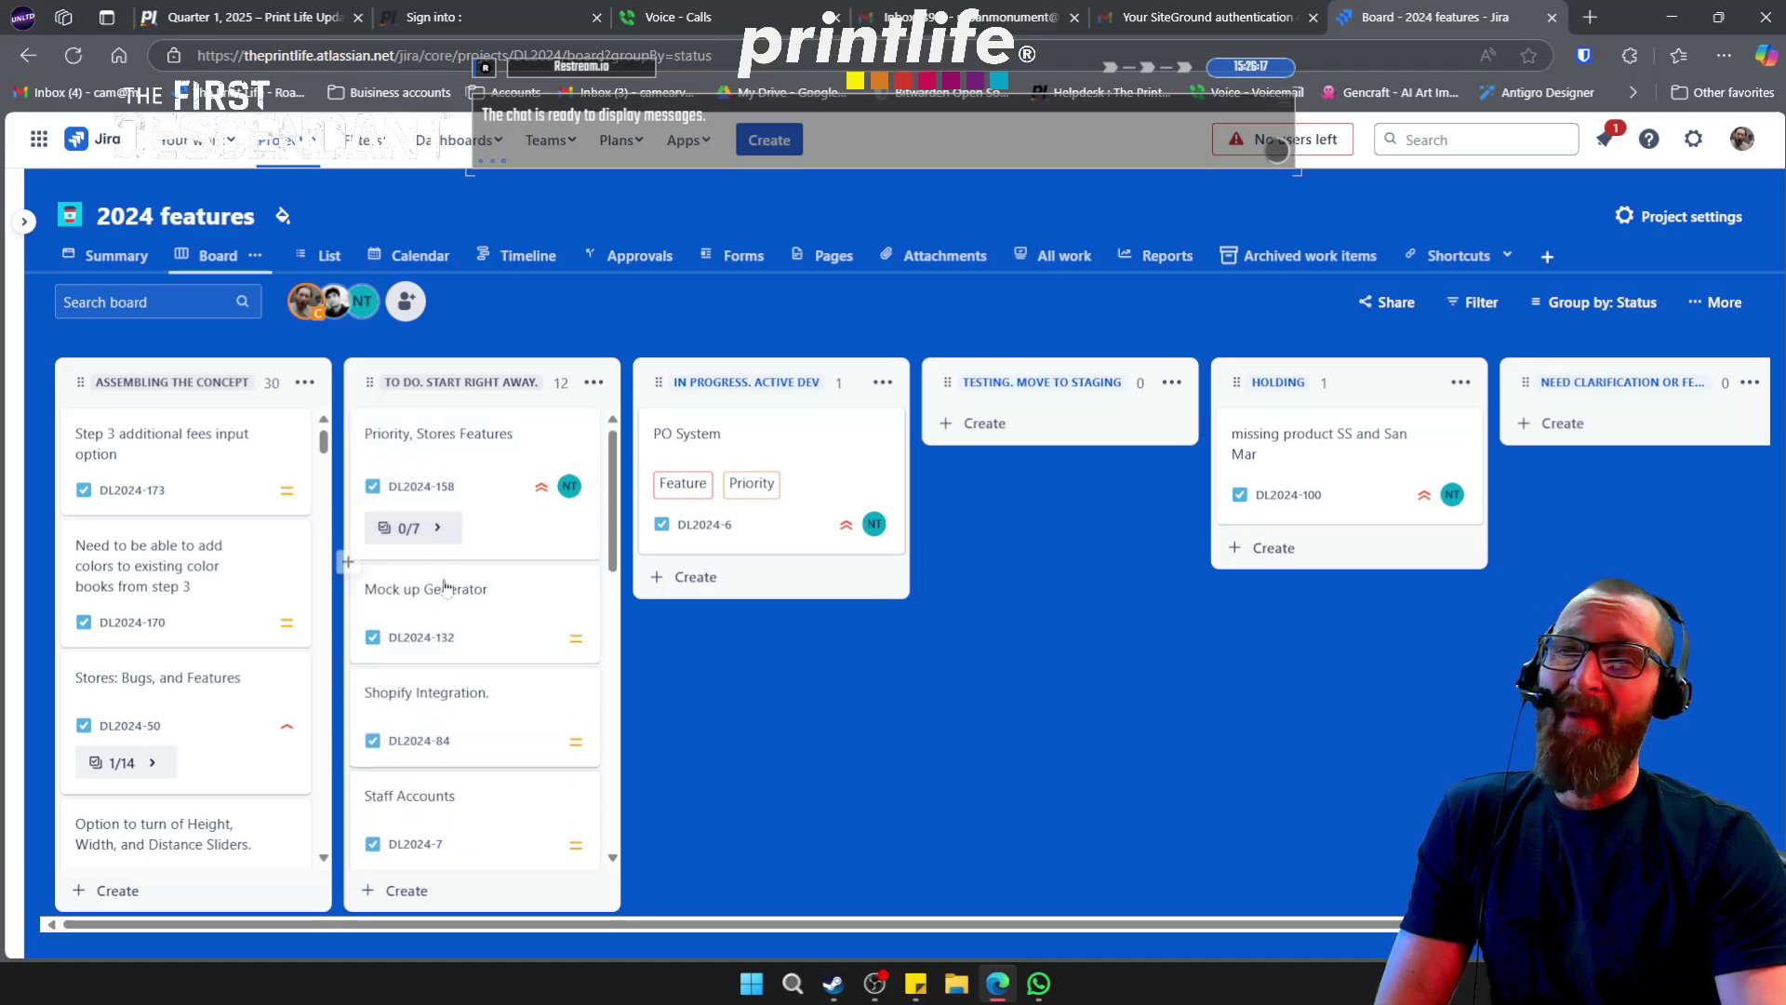
{"action": "scroll", "coordinate": [450, 673], "scroll_direction": "down", "scroll_amount": 1}
{"action": "scroll", "coordinate": [450, 694], "scroll_direction": "down", "scroll_amount": 1}
{"action": "scroll", "coordinate": [468, 686], "scroll_direction": "up", "scroll_amount": 2}
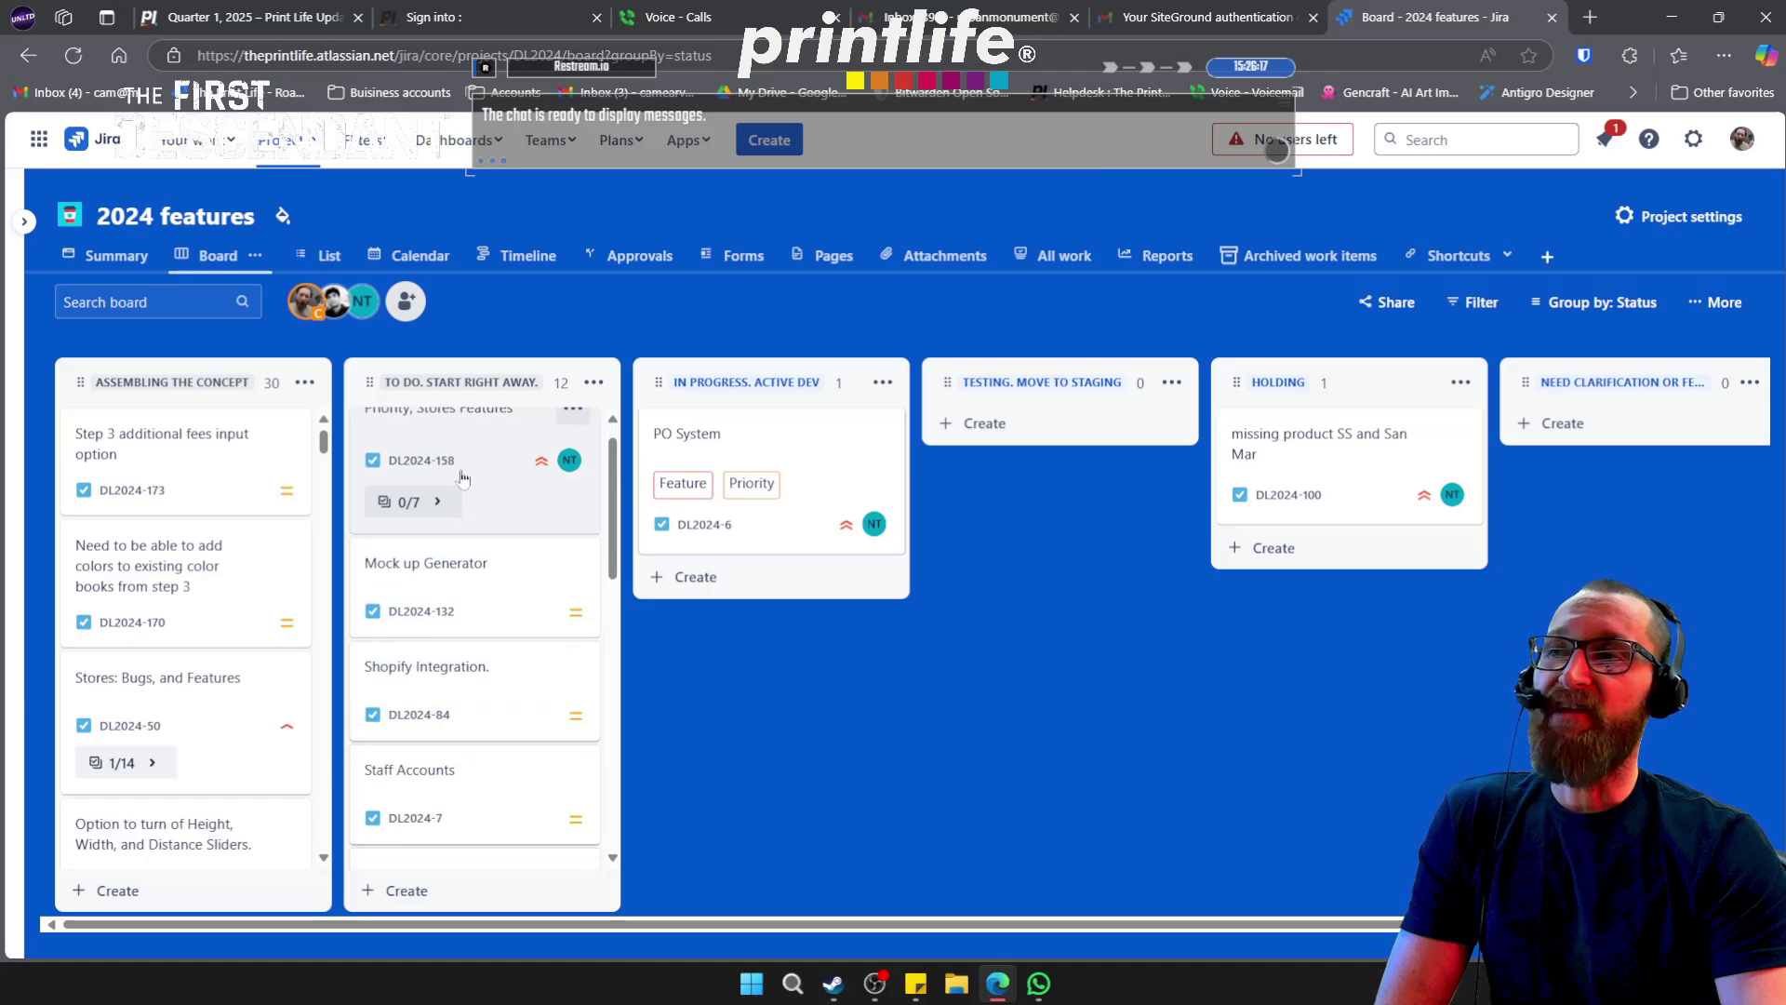
{"action": "scroll", "coordinate": [460, 479], "scroll_direction": "down", "scroll_amount": 2}
{"action": "scroll", "coordinate": [453, 618], "scroll_direction": "down", "scroll_amount": 1}
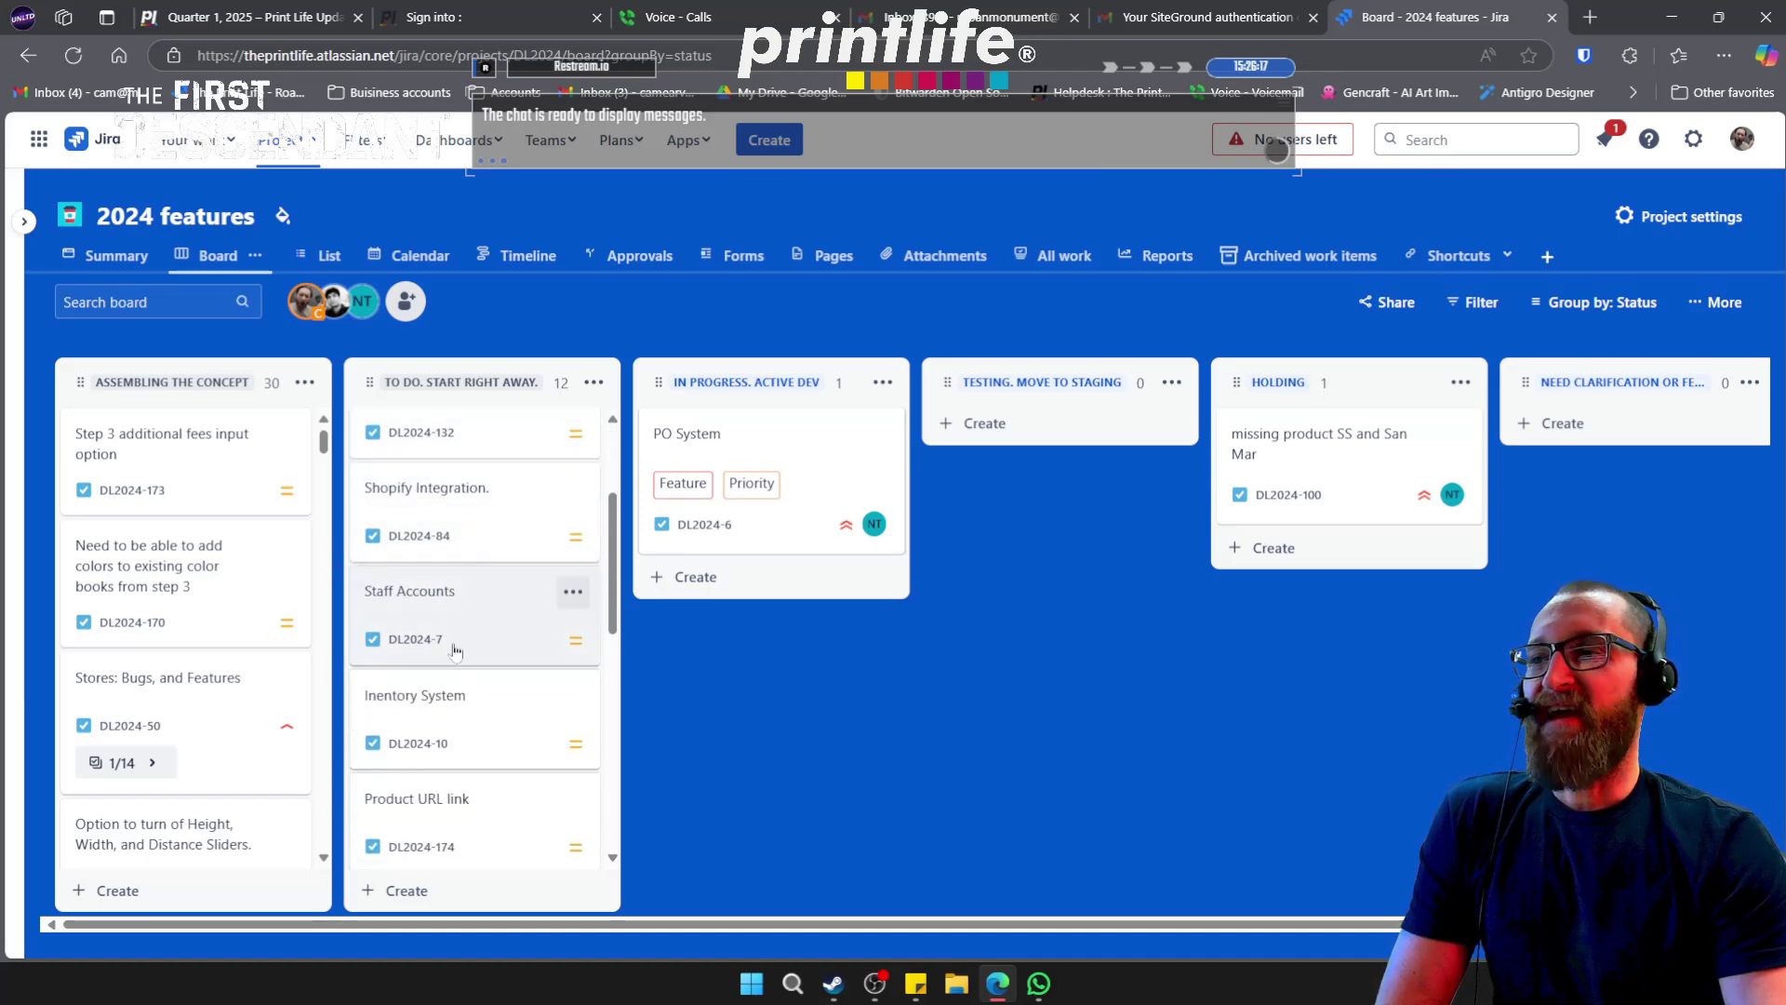
{"action": "scroll", "coordinate": [464, 719], "scroll_direction": "up", "scroll_amount": 3}
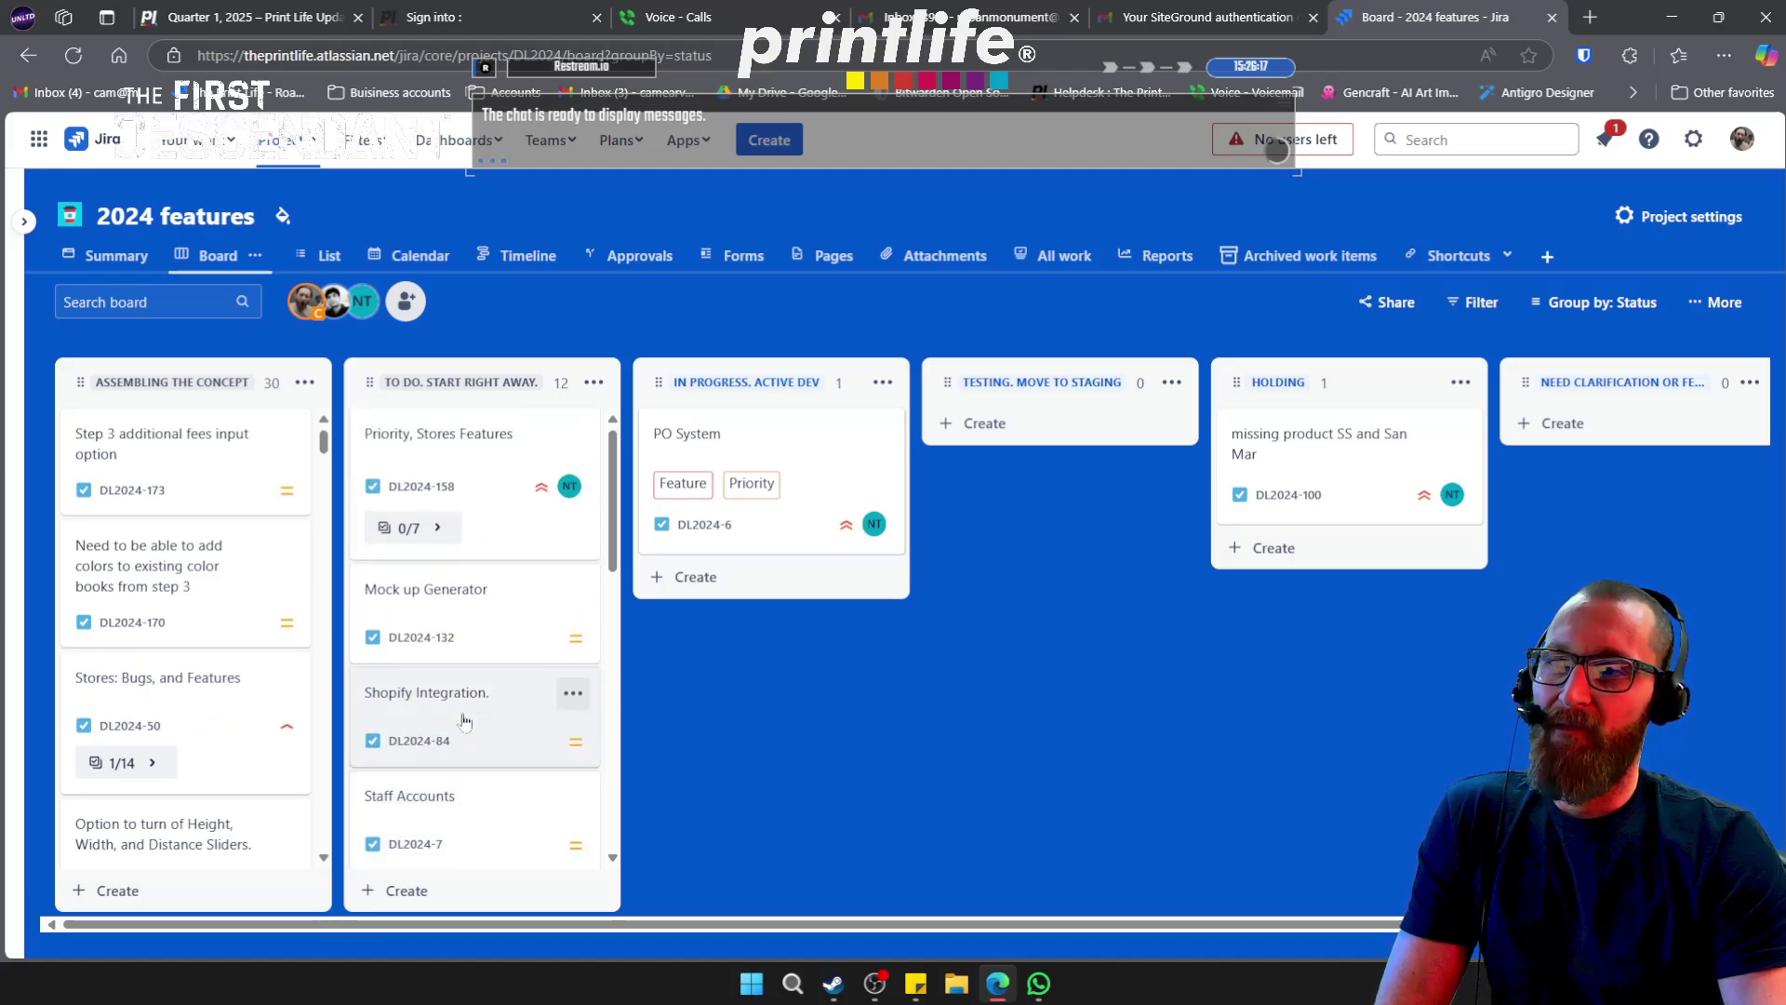
Examine the rest of the To Do. Start right away. column down to the Priority color codes card
{"action": "scroll", "coordinate": [464, 719], "scroll_direction": "down", "scroll_amount": 3}
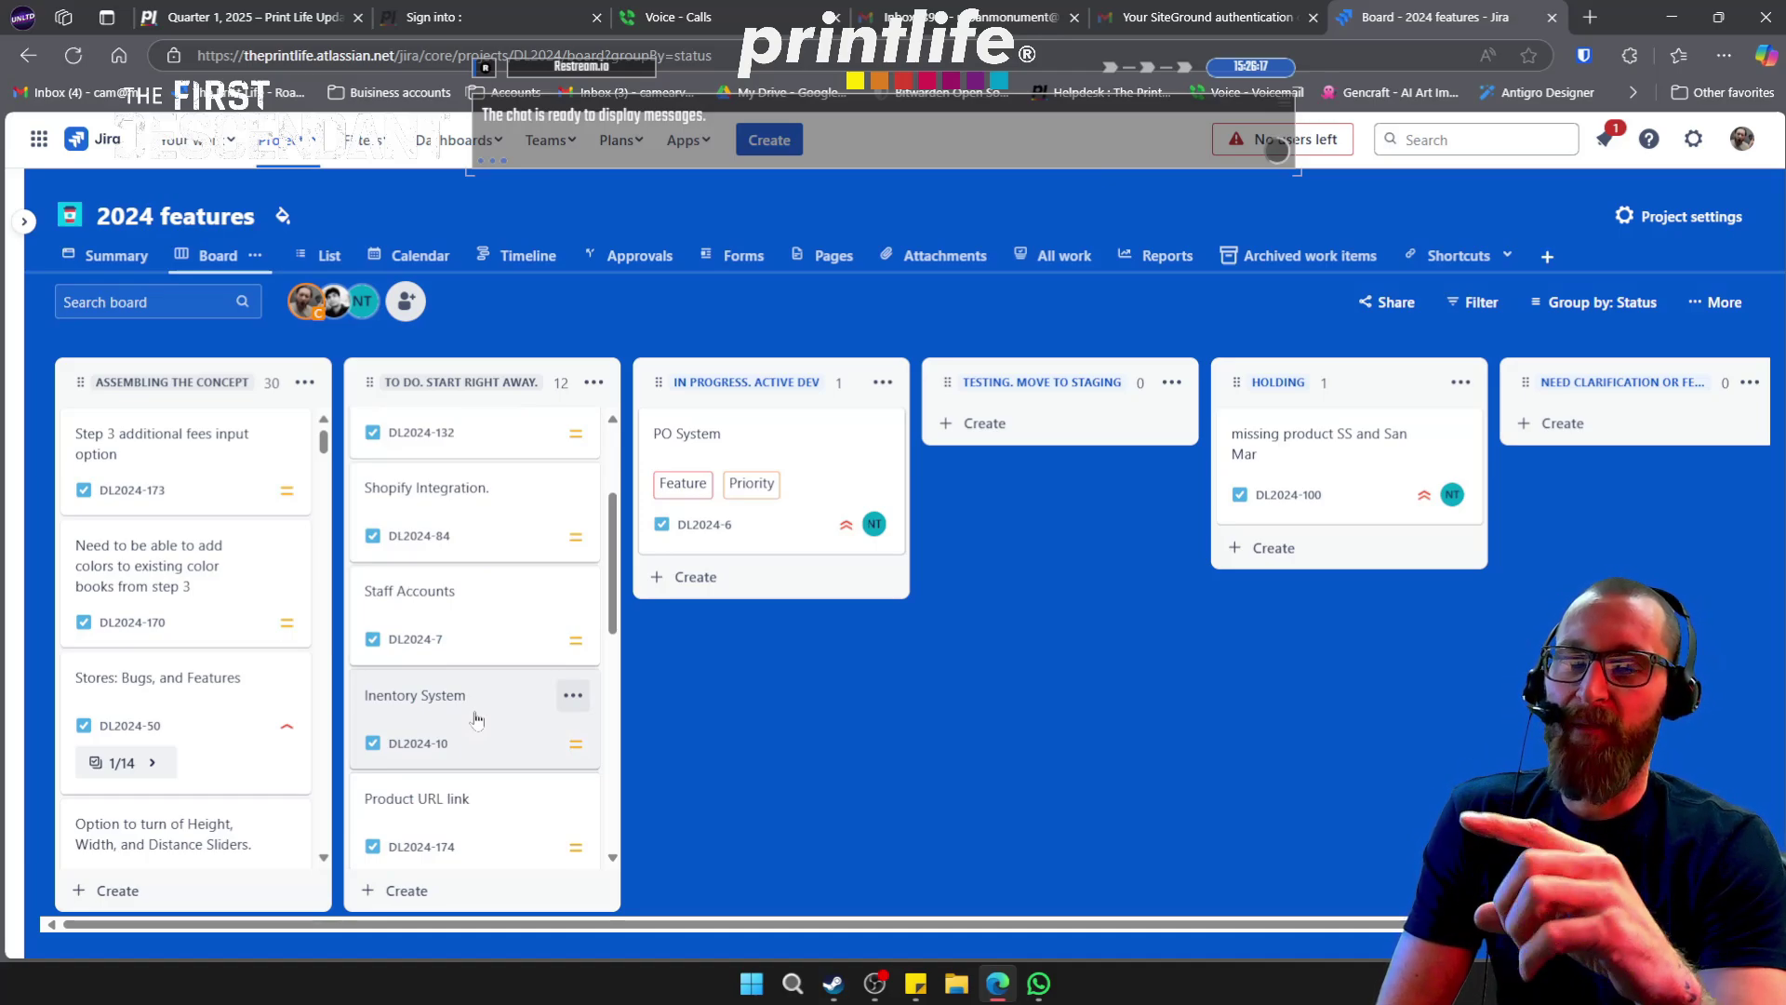
{"action": "scroll", "coordinate": [475, 718], "scroll_direction": "down", "scroll_amount": 5}
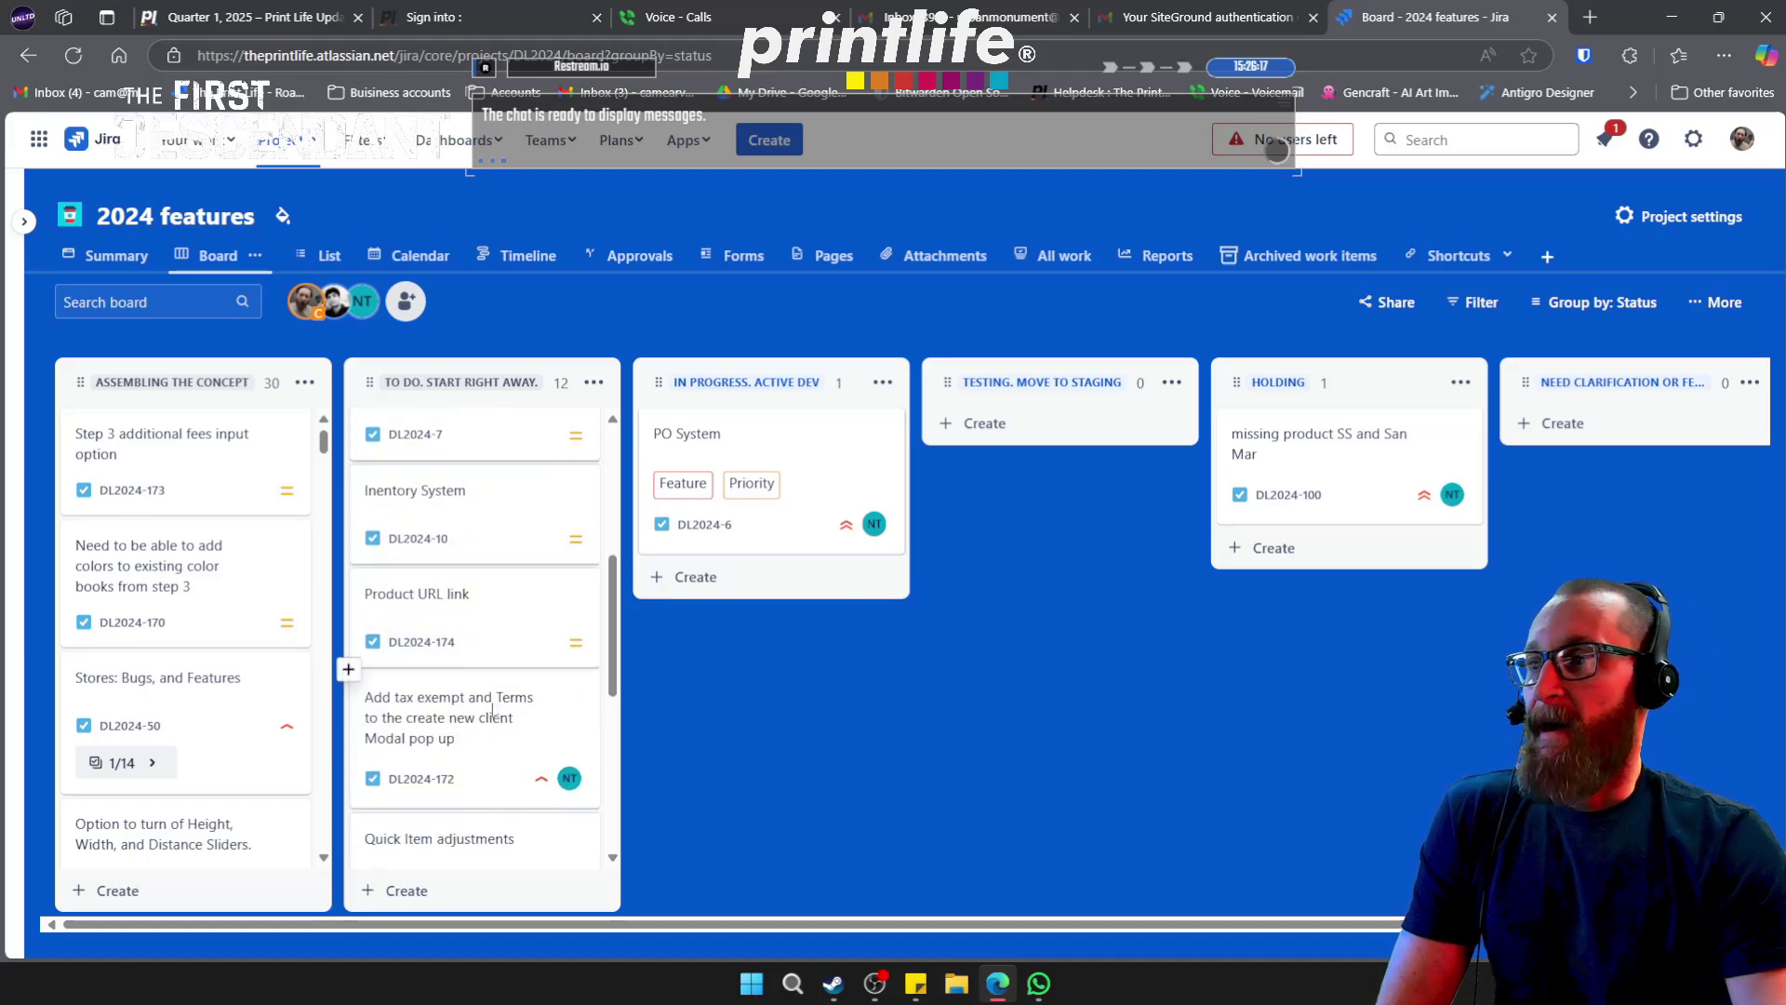
{"action": "scroll", "coordinate": [445, 702], "scroll_direction": "down", "scroll_amount": 2}
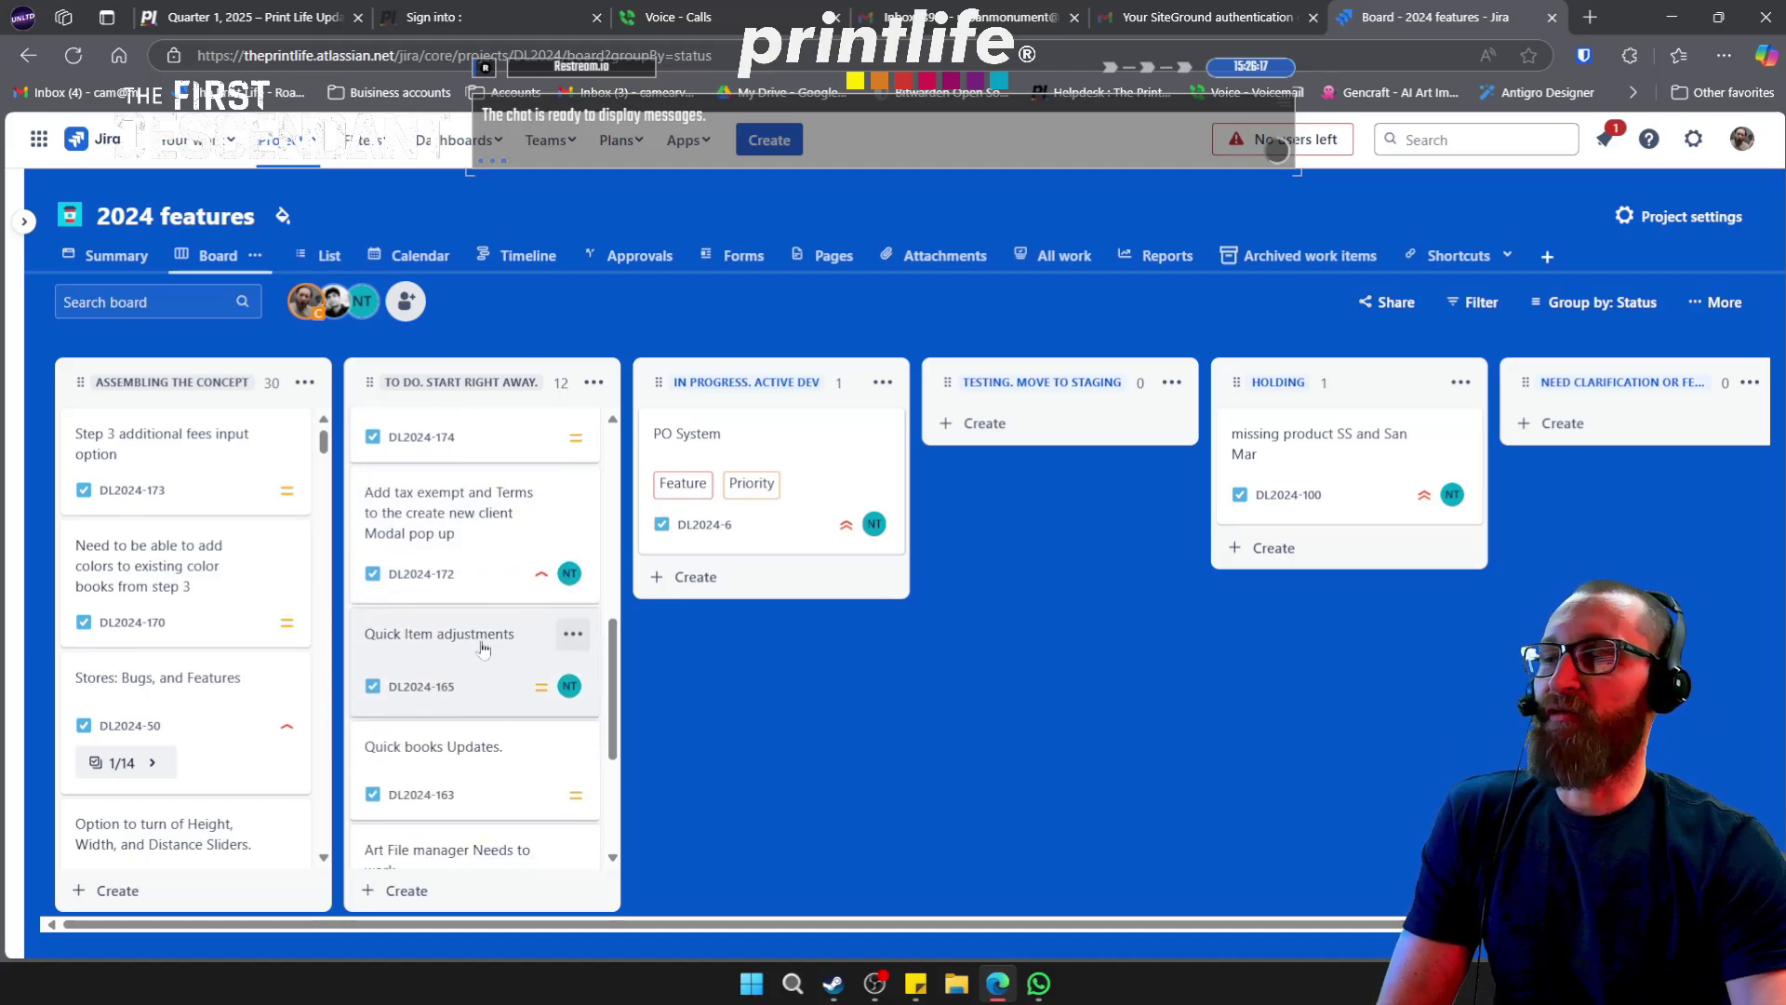
{"action": "scroll", "coordinate": [474, 669], "scroll_direction": "up", "scroll_amount": 2}
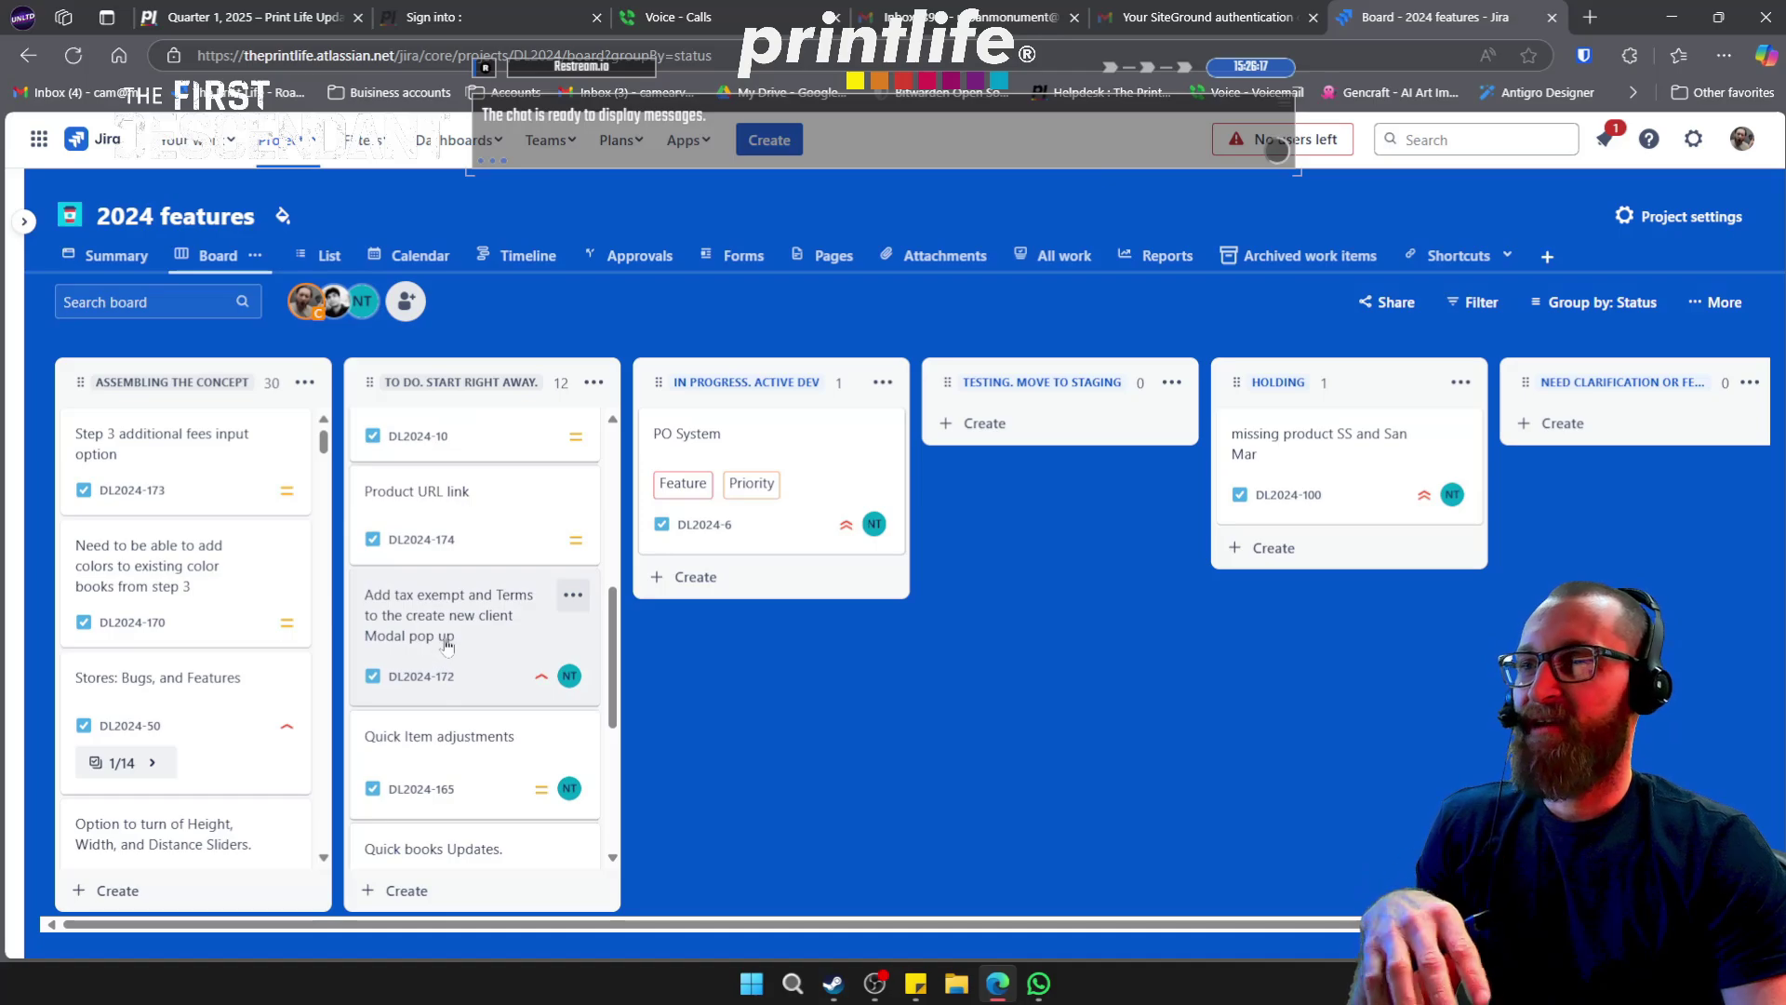
{"action": "scroll", "coordinate": [446, 636], "scroll_direction": "down", "scroll_amount": 4}
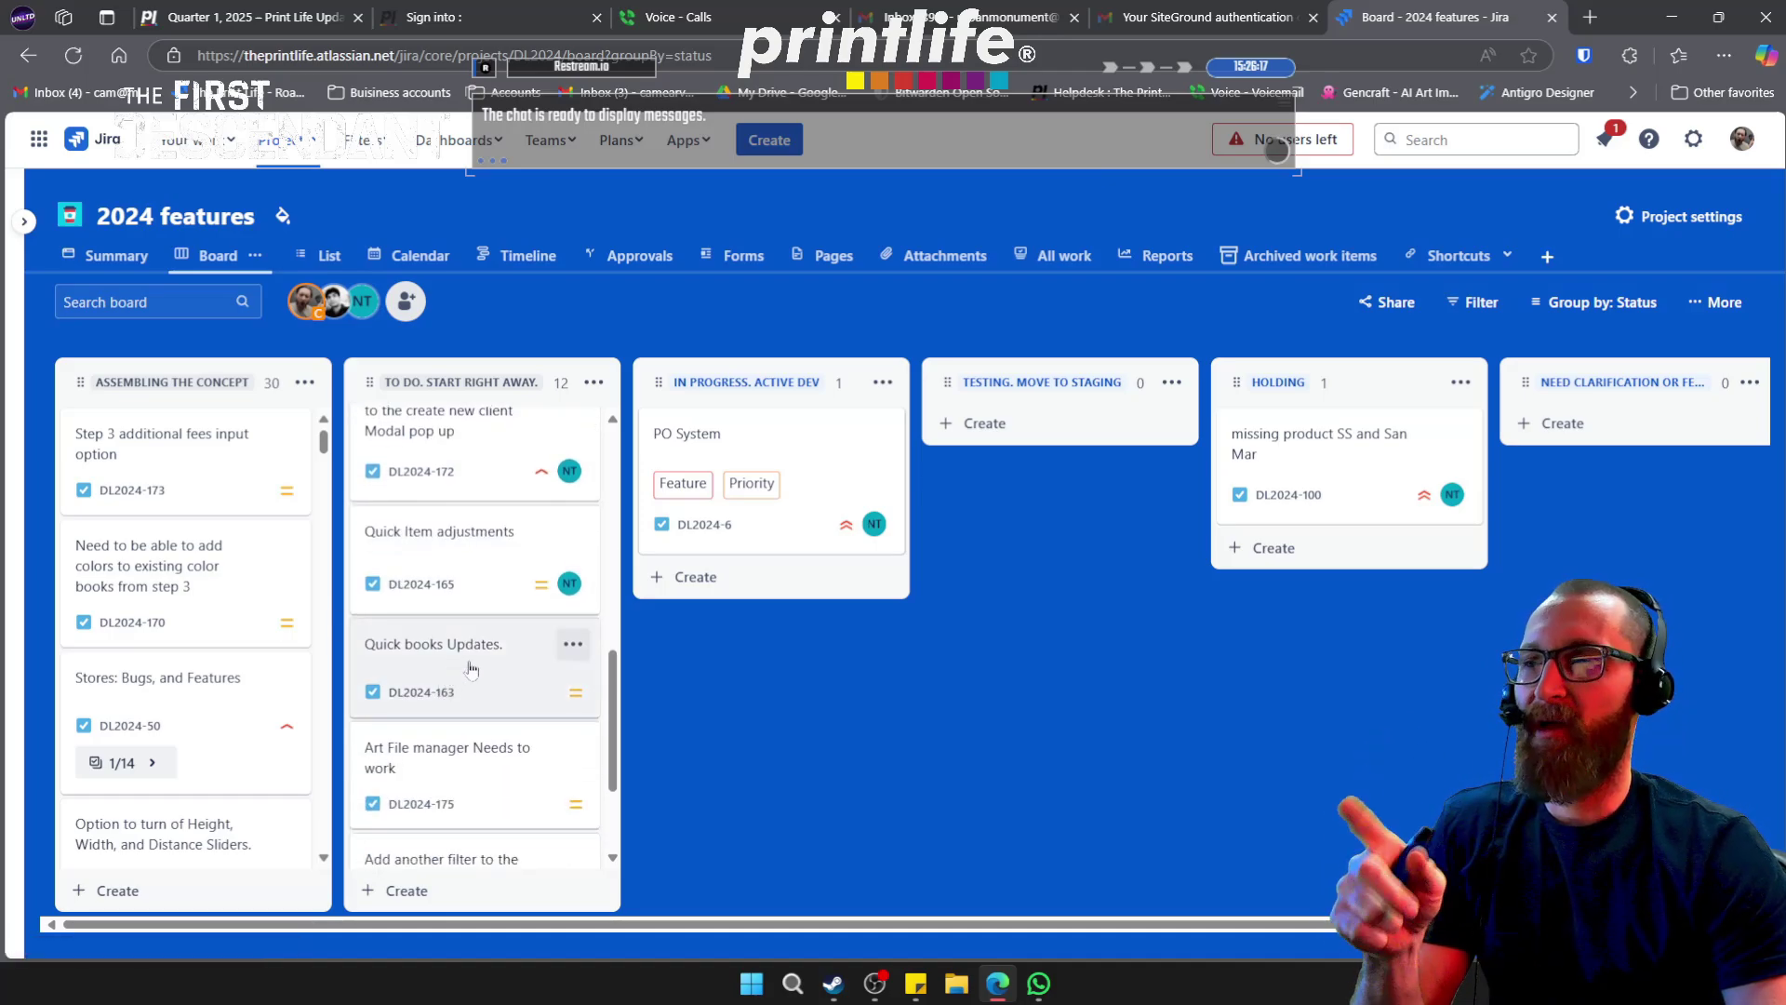
{"action": "scroll", "coordinate": [475, 674], "scroll_direction": "down", "scroll_amount": 2}
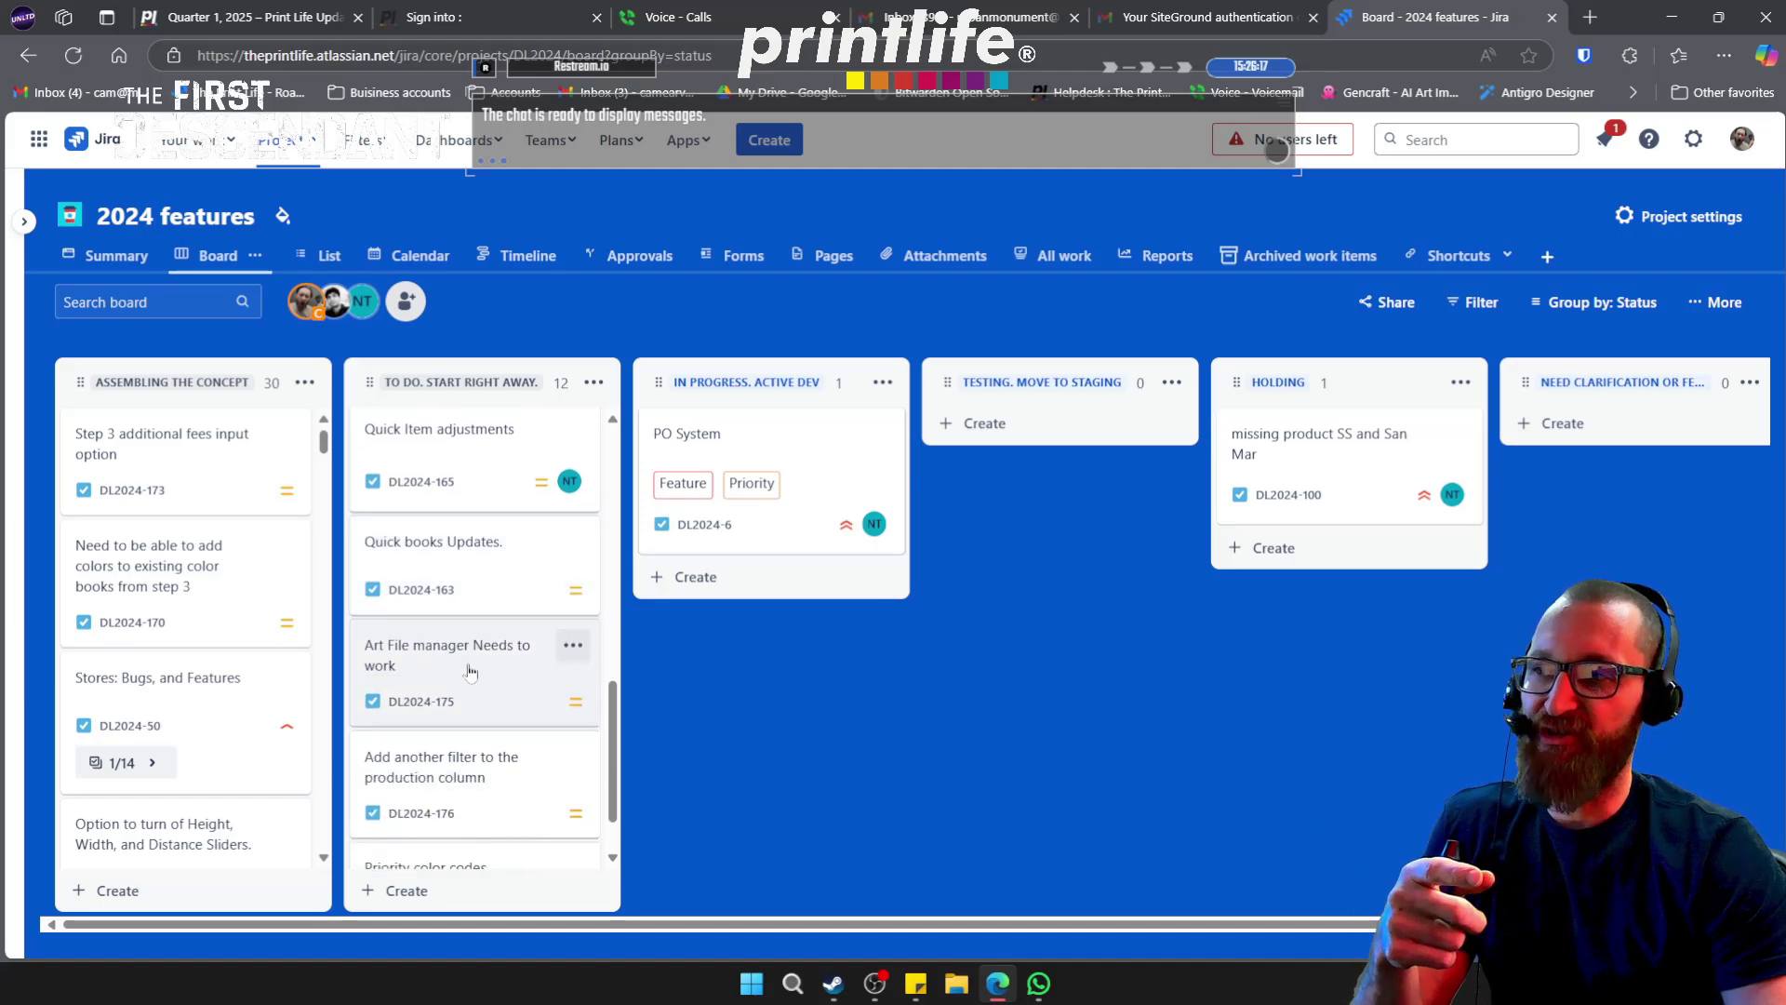
{"action": "scroll", "coordinate": [469, 671], "scroll_direction": "down", "scroll_amount": 1}
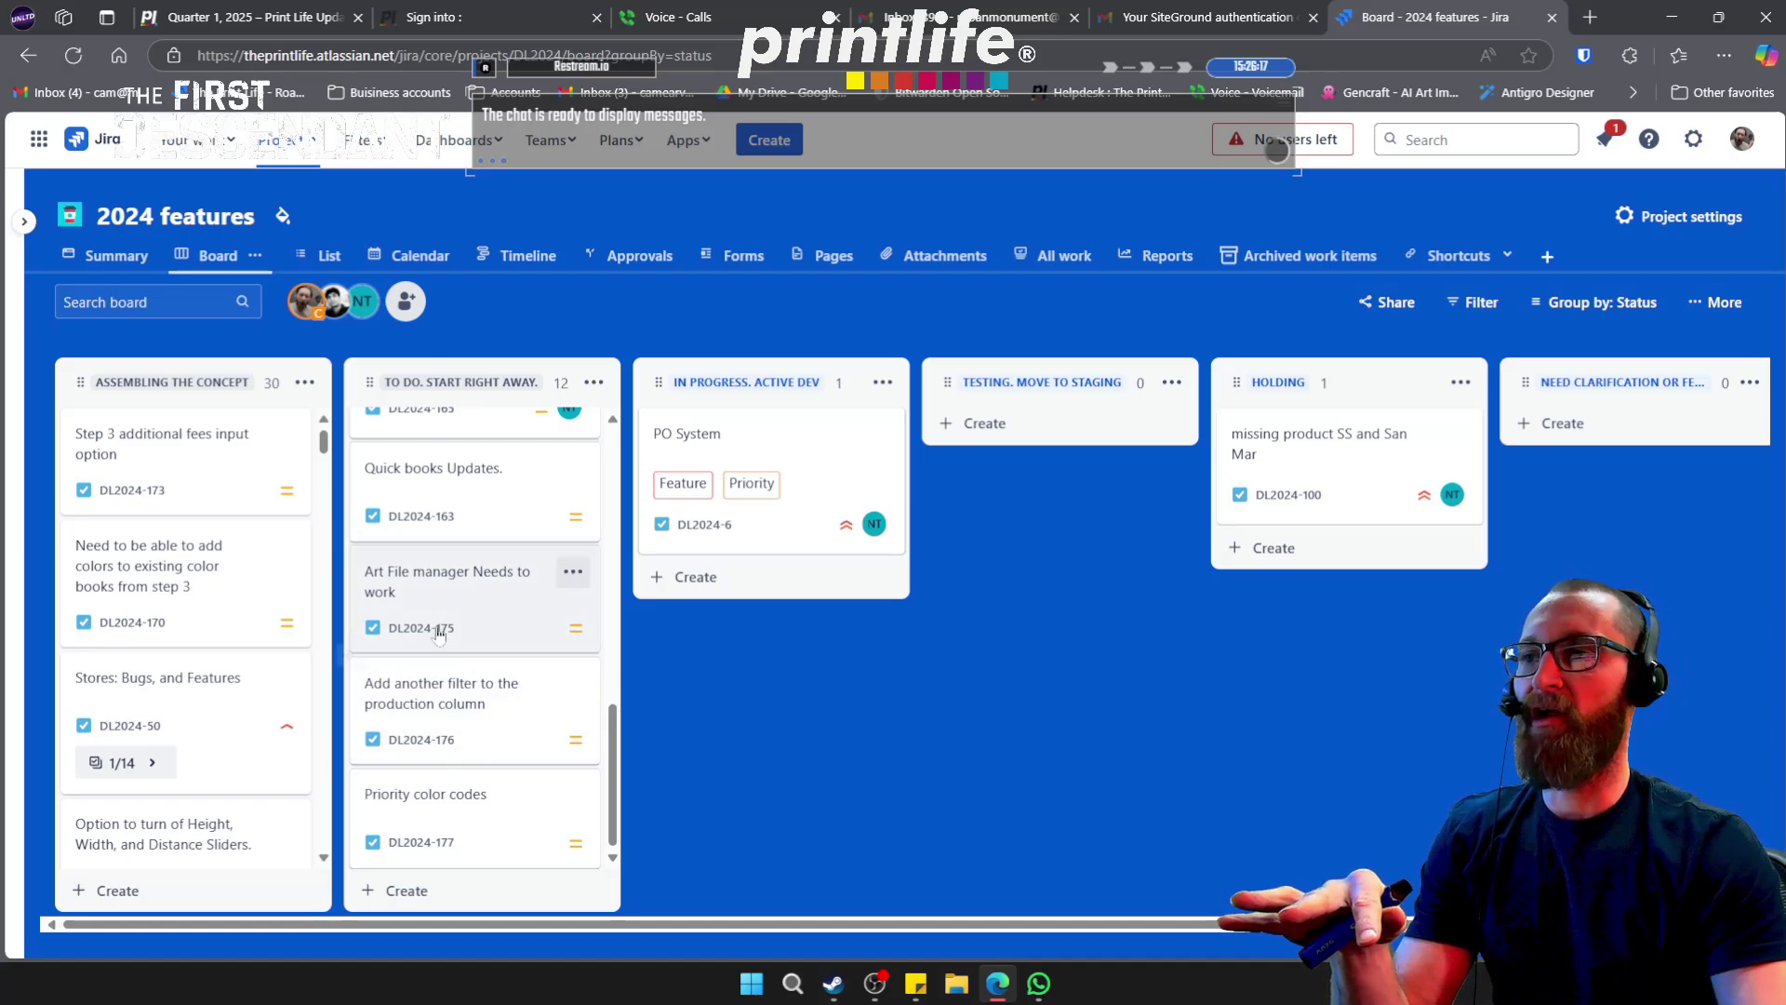
{"action": "scroll", "coordinate": [460, 601], "scroll_direction": "up", "scroll_amount": 1}
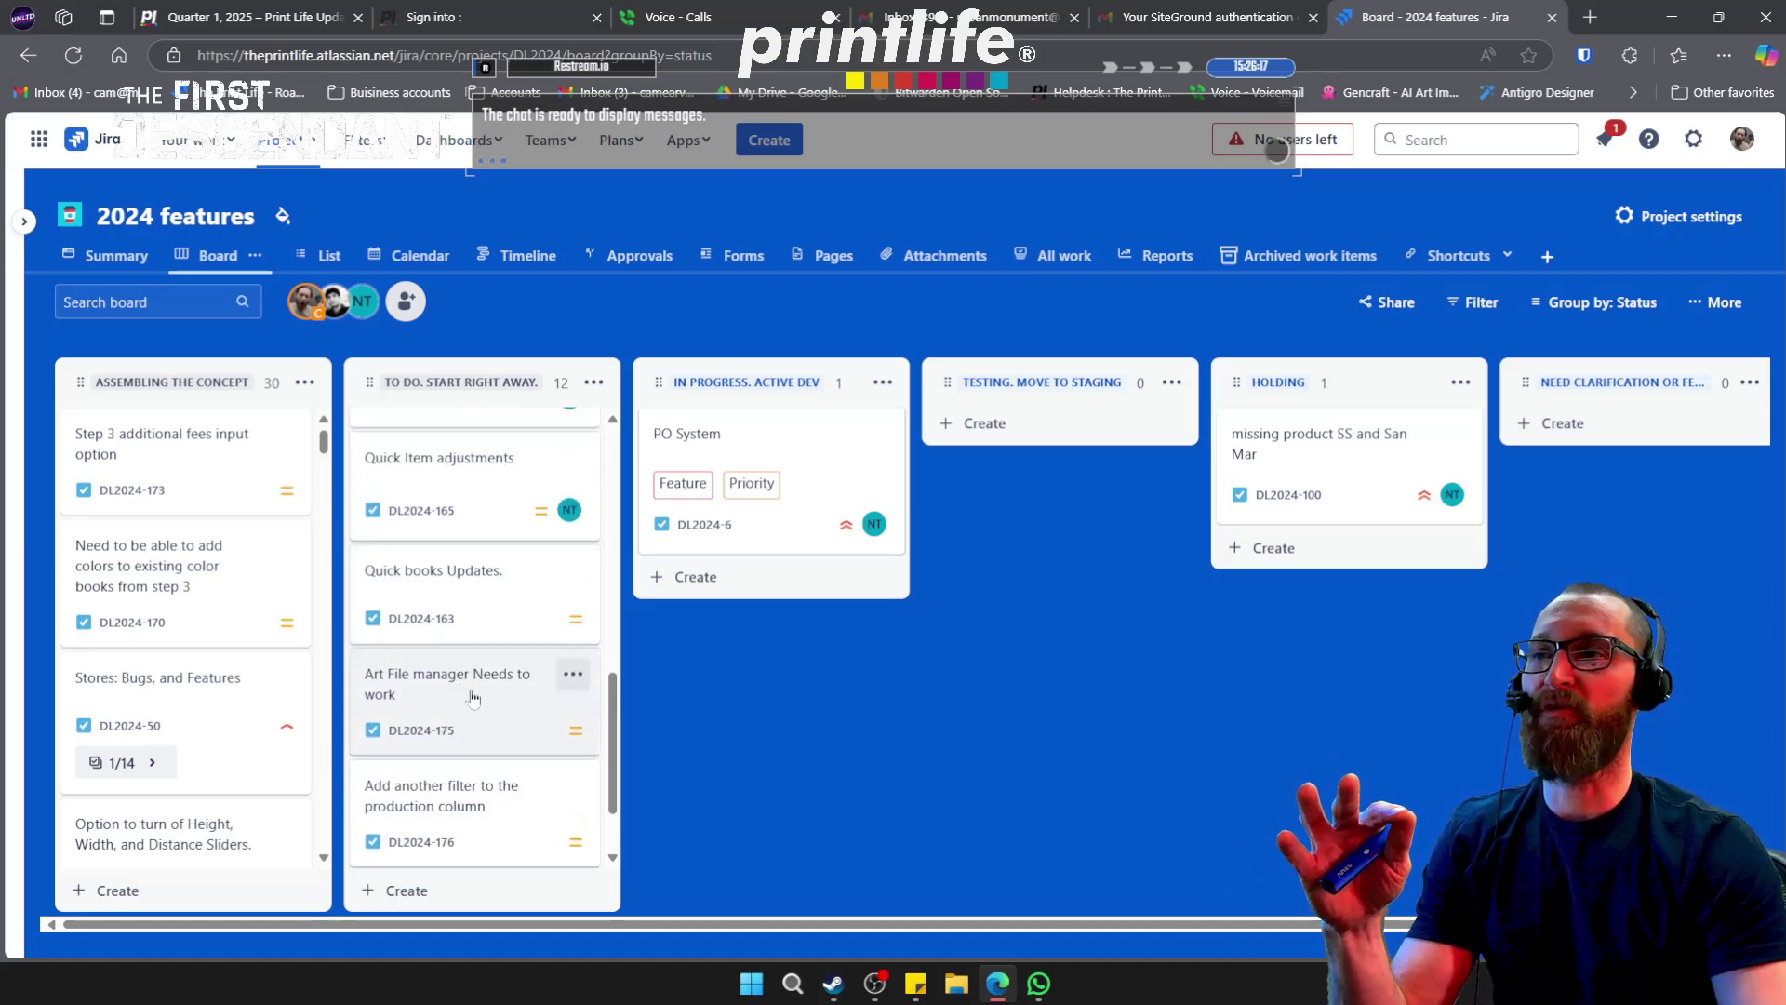
{"action": "scroll", "coordinate": [472, 698], "scroll_direction": "up", "scroll_amount": 5}
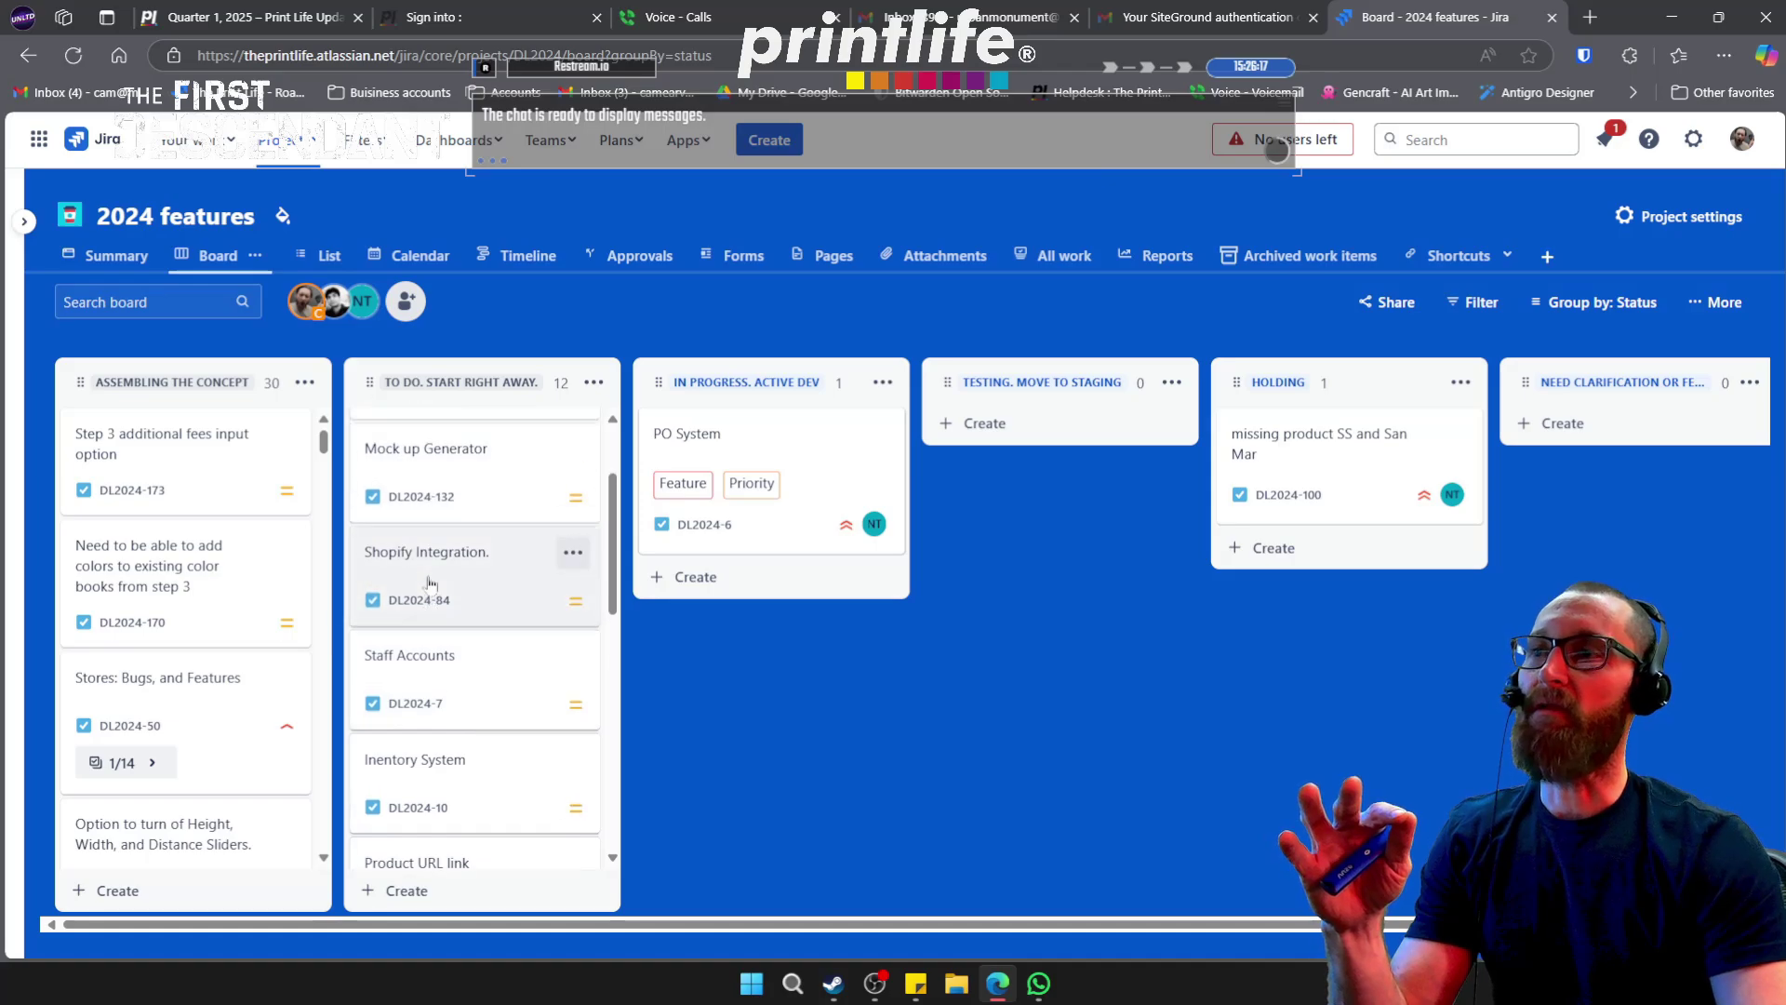
{"action": "scroll", "coordinate": [437, 596], "scroll_direction": "up", "scroll_amount": 1}
{"action": "scroll", "coordinate": [451, 707], "scroll_direction": "down", "scroll_amount": 5}
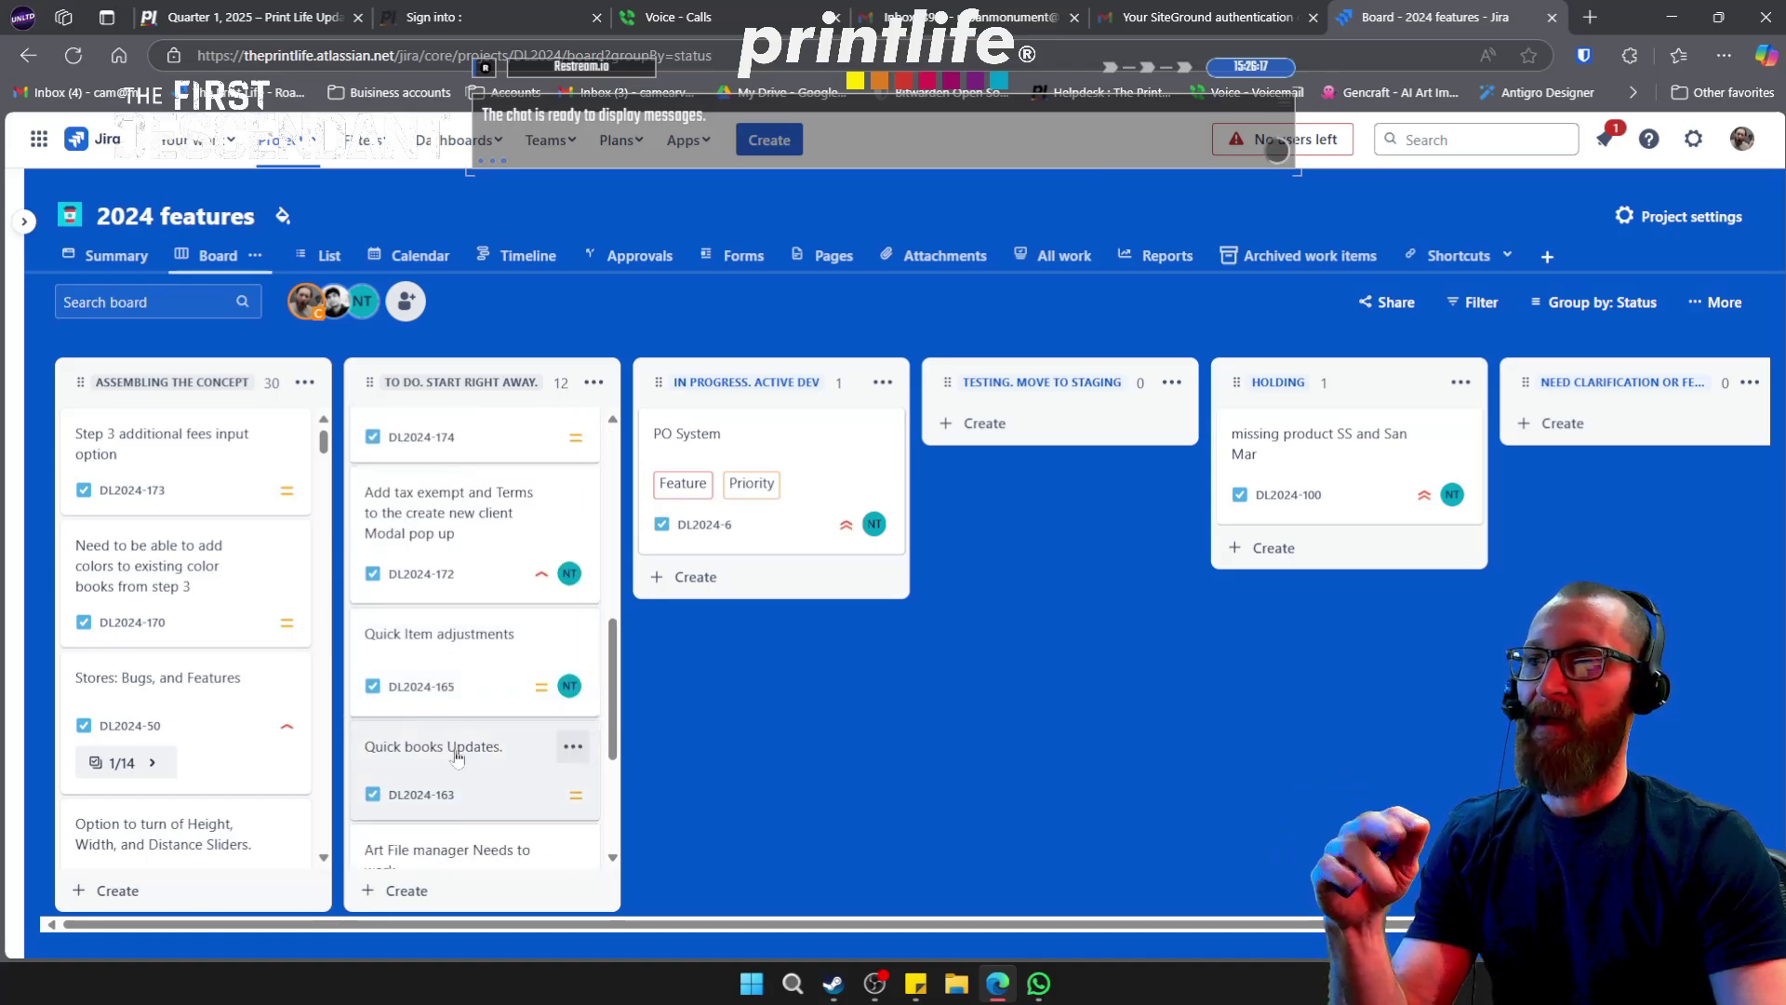
{"action": "scroll", "coordinate": [456, 756], "scroll_direction": "down", "scroll_amount": 5}
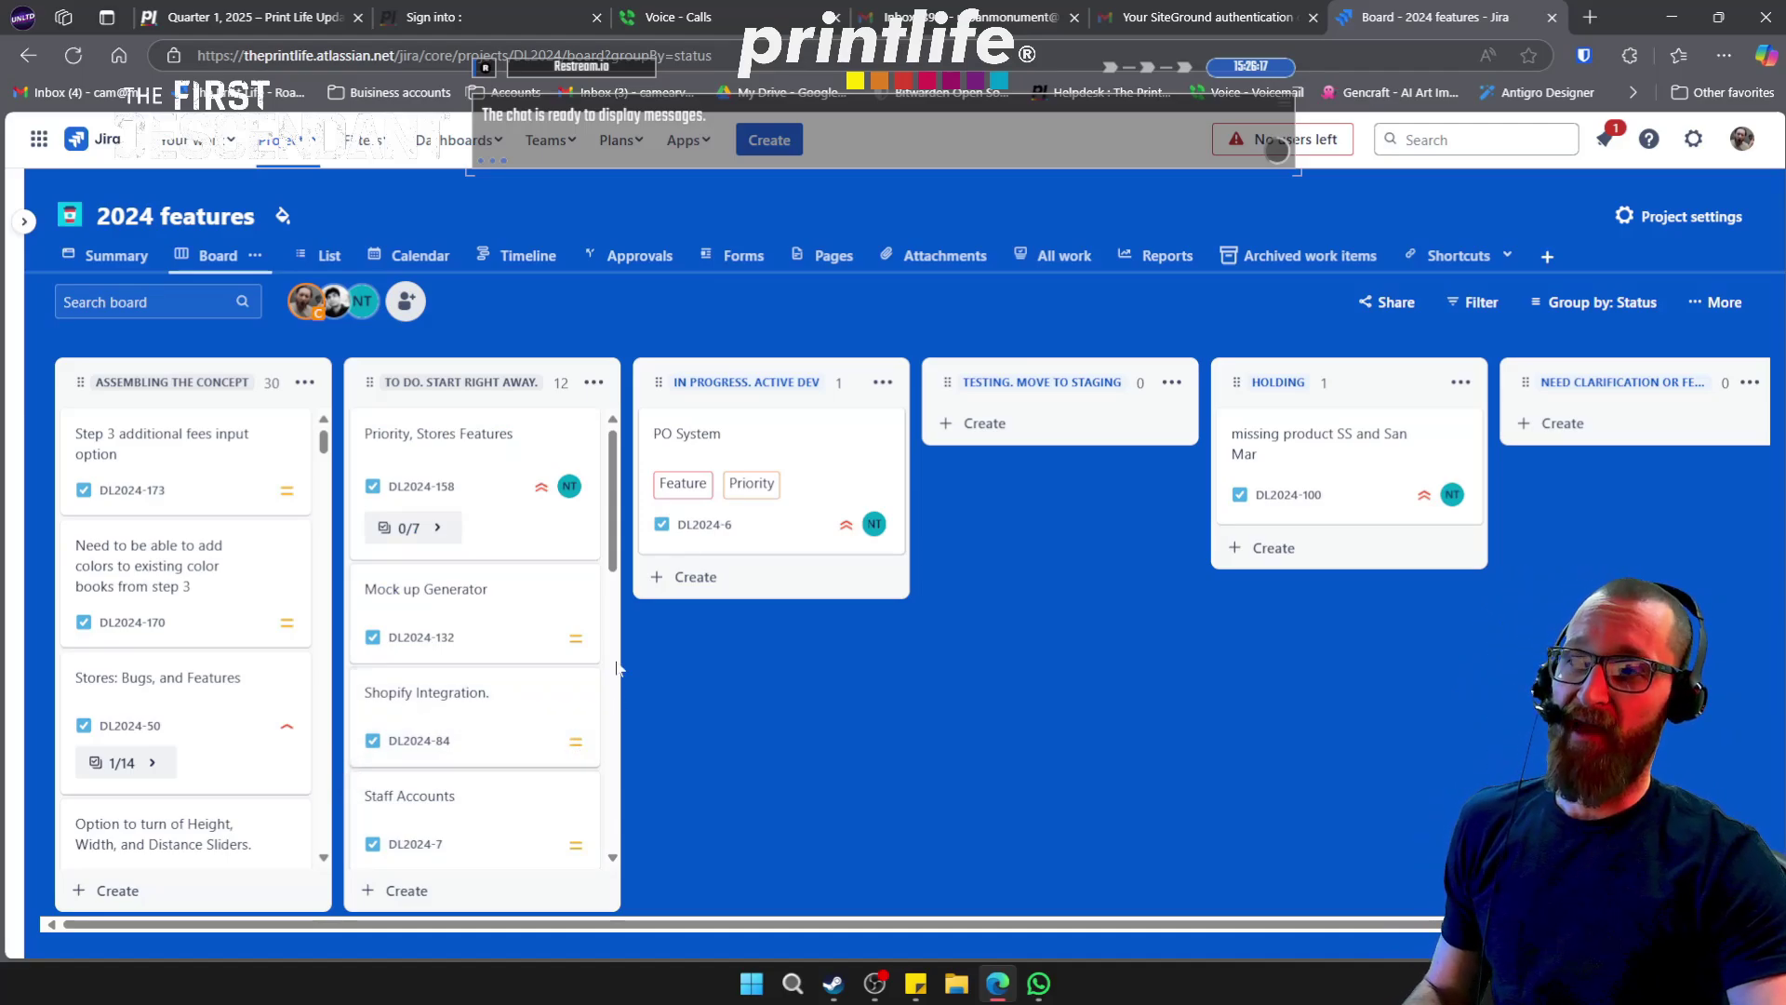
Look again at the To Do. Start right away. cards from Shopify Integration to Product URL link
{"action": "scroll", "coordinate": [612, 549], "scroll_direction": "down", "scroll_amount": 1}
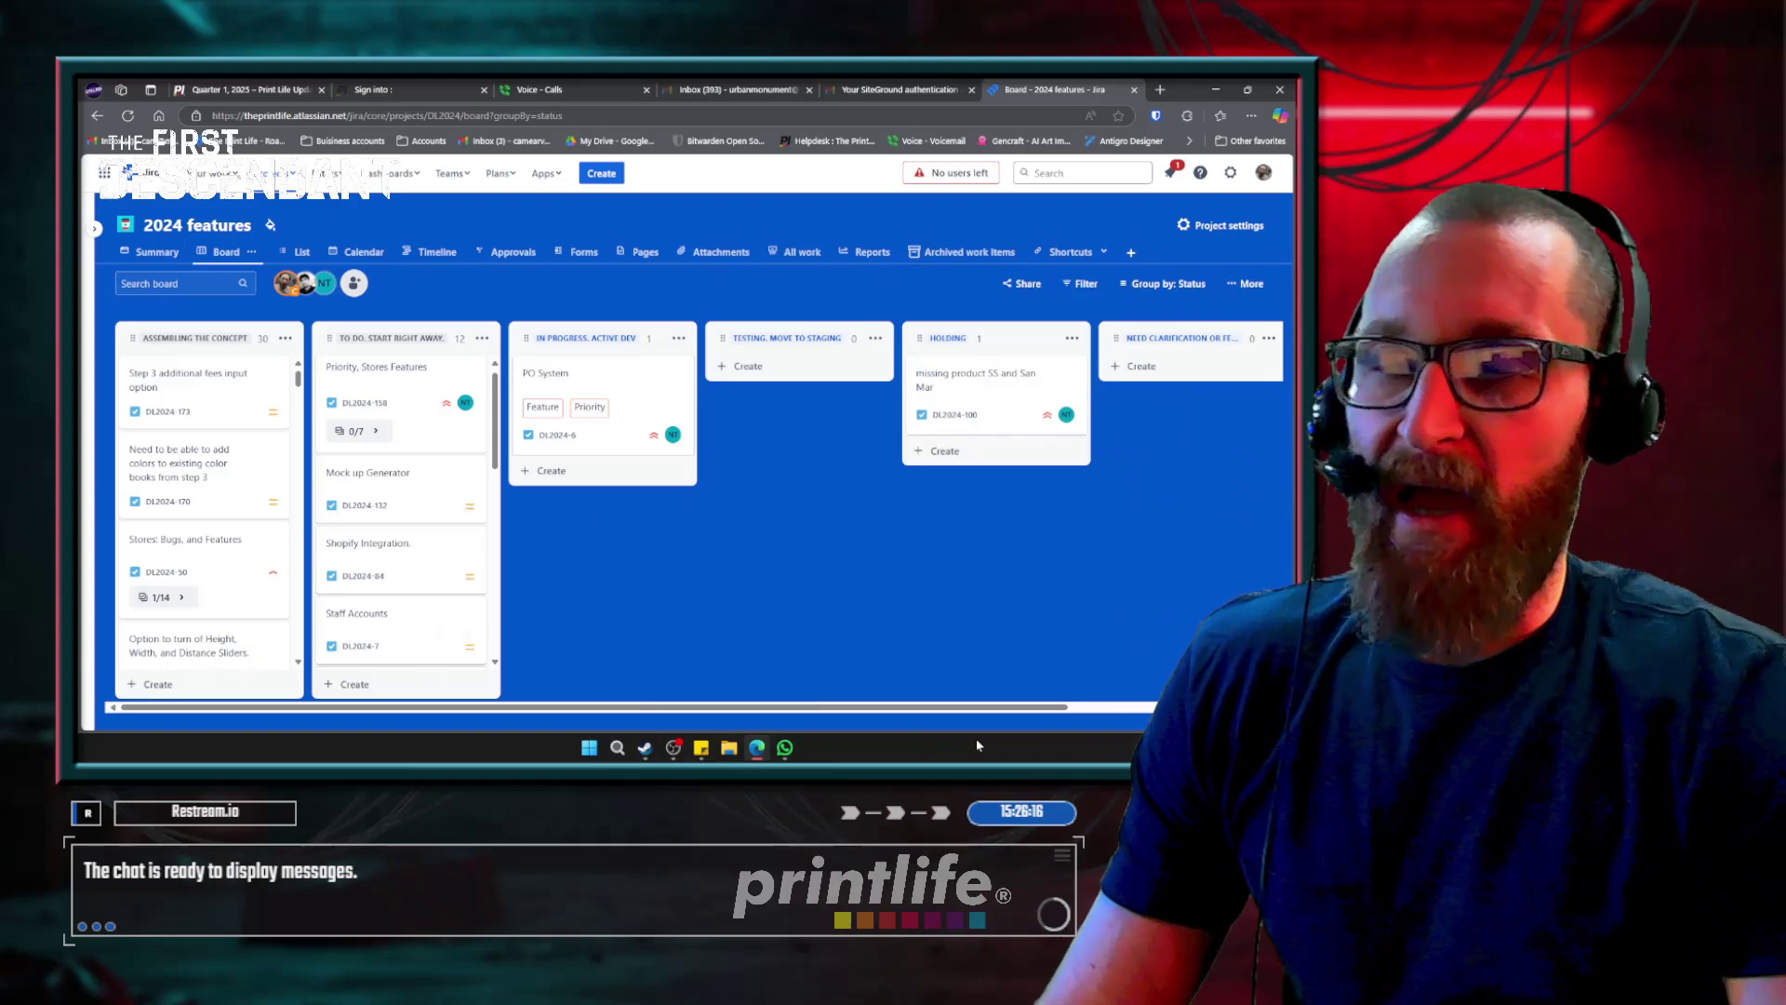
{"action": "scroll", "coordinate": [421, 453], "scroll_direction": "down", "scroll_amount": 1}
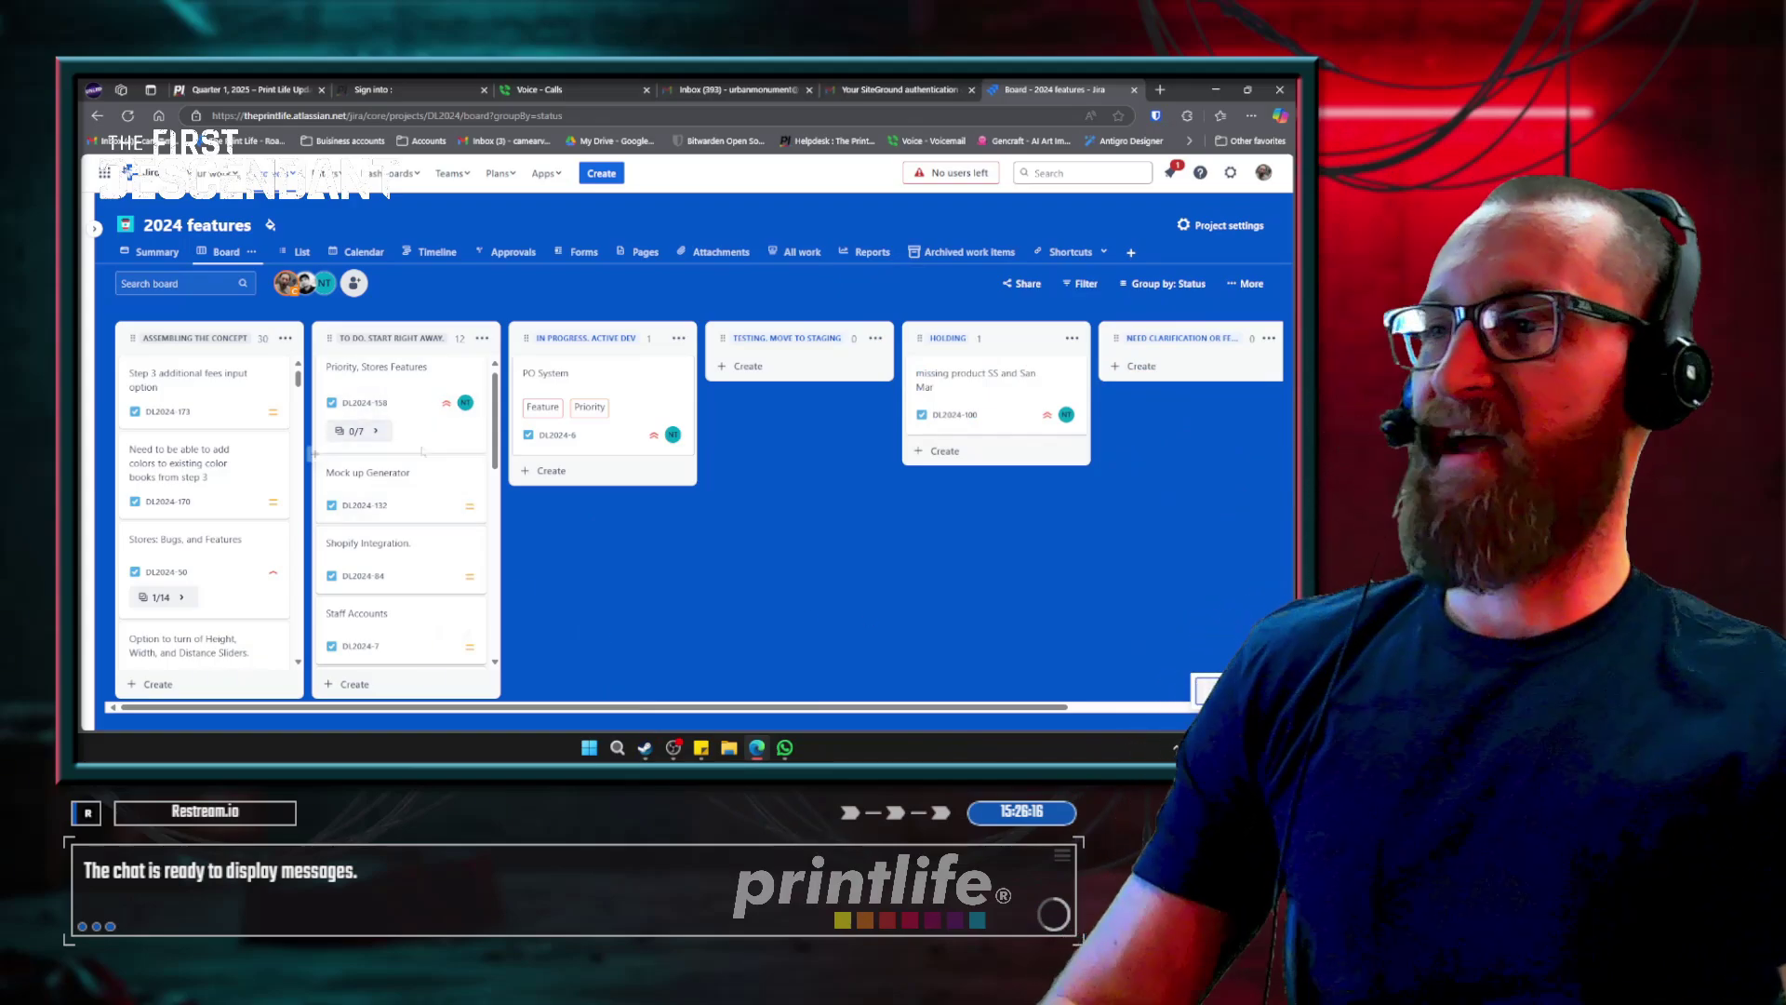
{"action": "scroll", "coordinate": [424, 450], "scroll_direction": "down", "scroll_amount": 2}
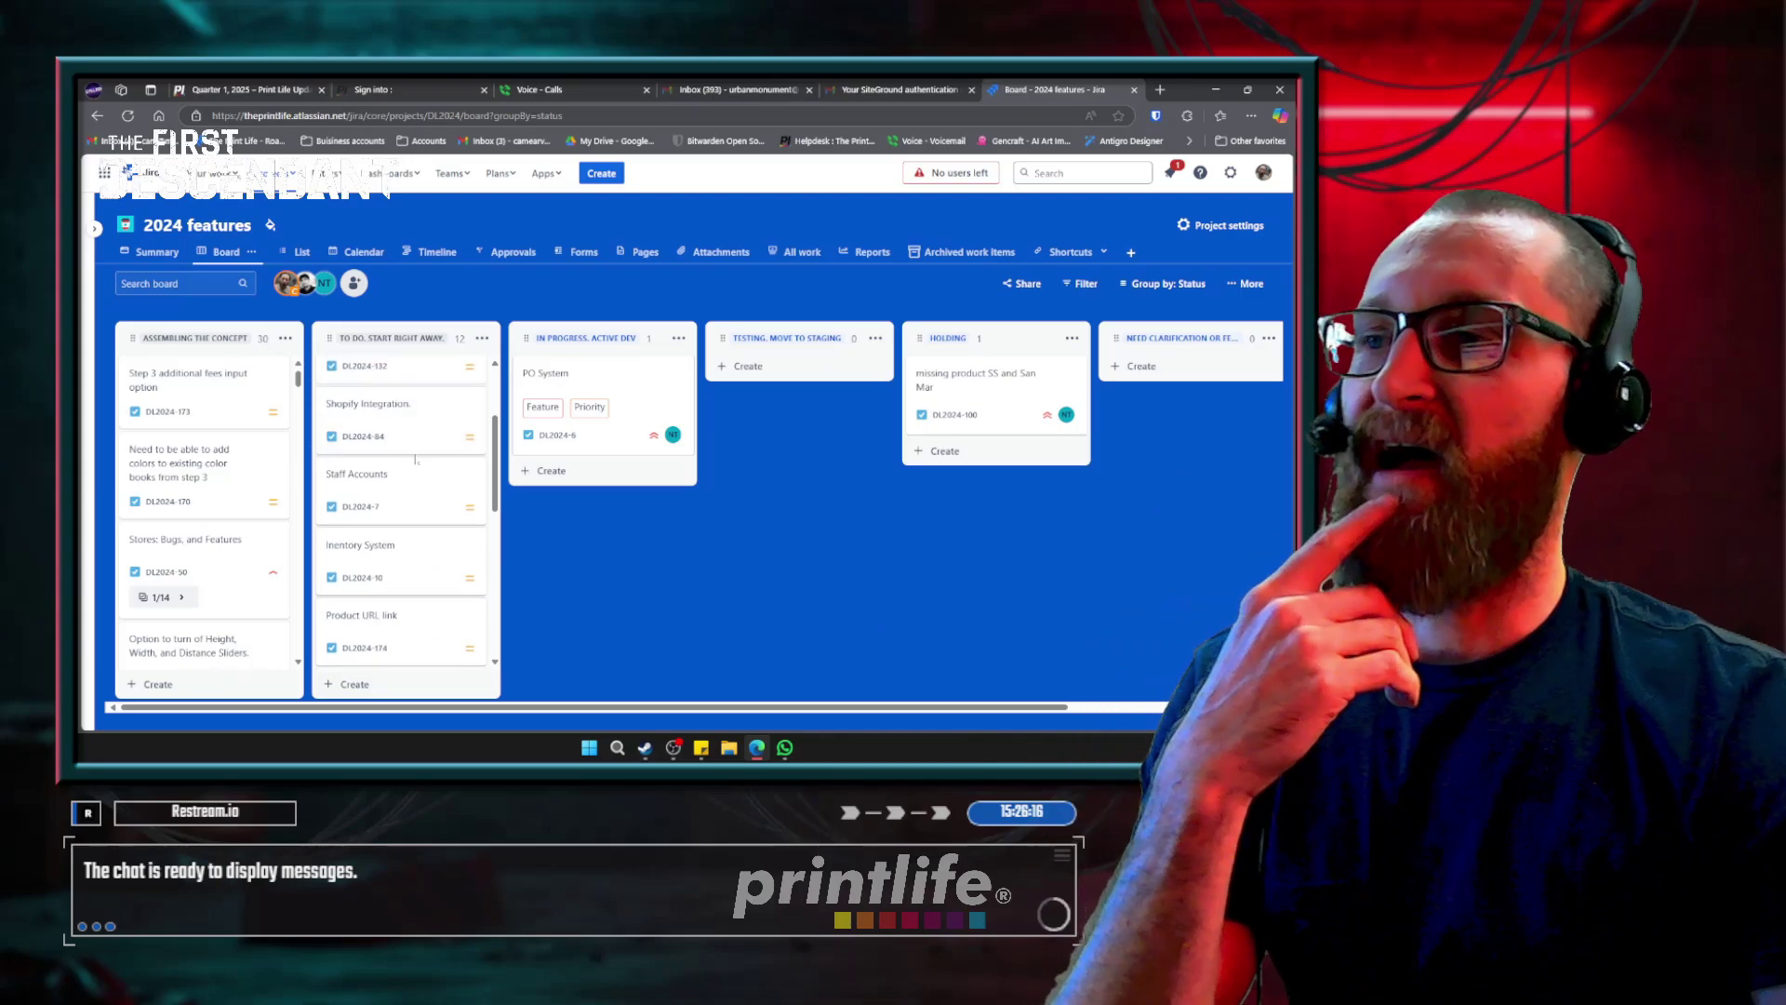